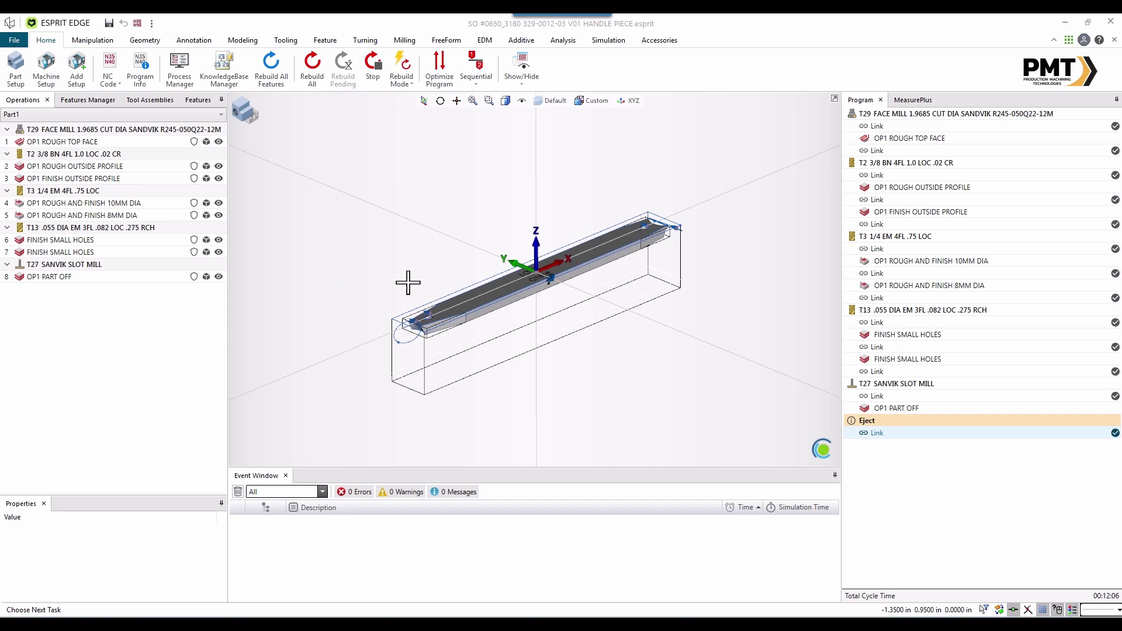
- Review the toolpaths of the OP1 operations, from the outside profile roughing through OP1 PART OFF
{"action": "scroll", "coordinate": [511, 285], "scroll_direction": "up", "scroll_amount": 2}
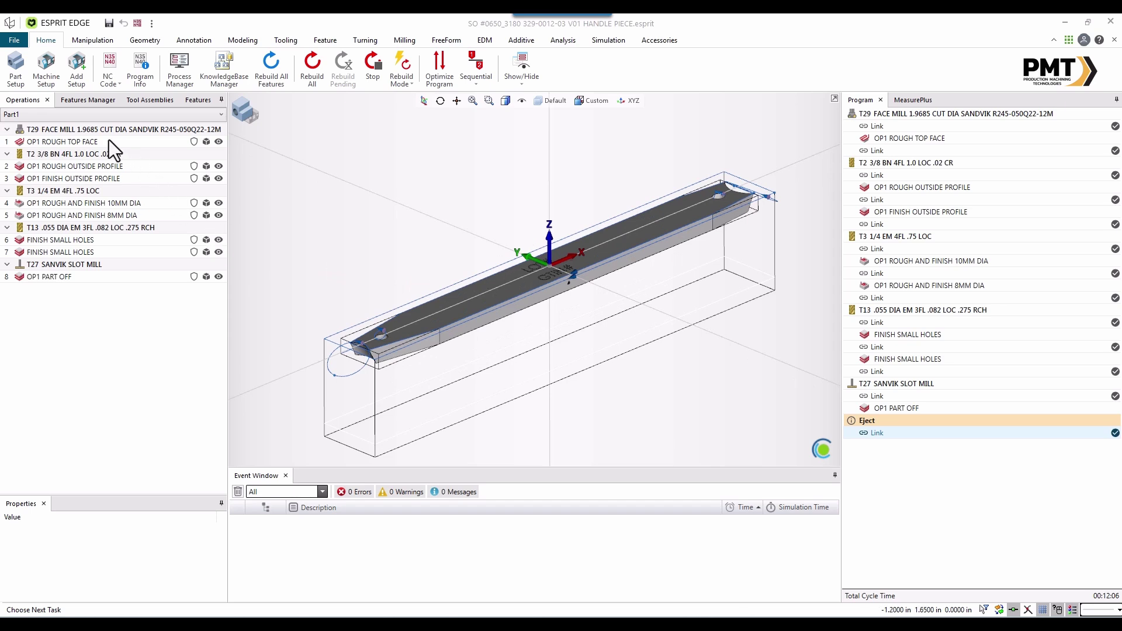
{"action": "left_click", "coordinate": [82, 142]}
{"action": "left_click", "coordinate": [105, 163]}
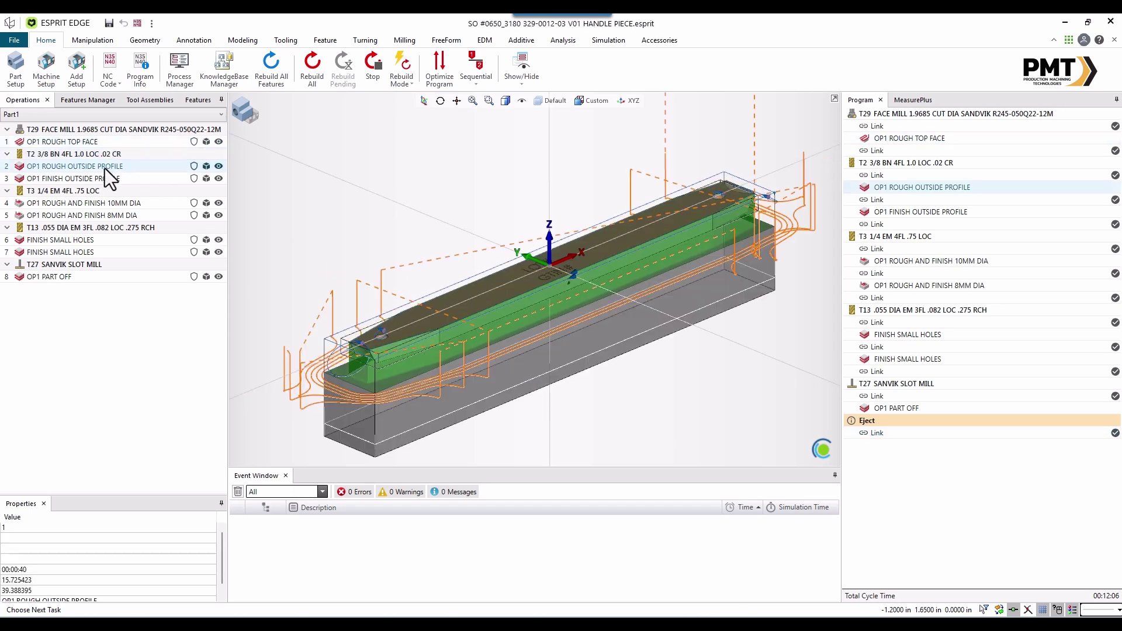
{"action": "left_click", "coordinate": [110, 182]}
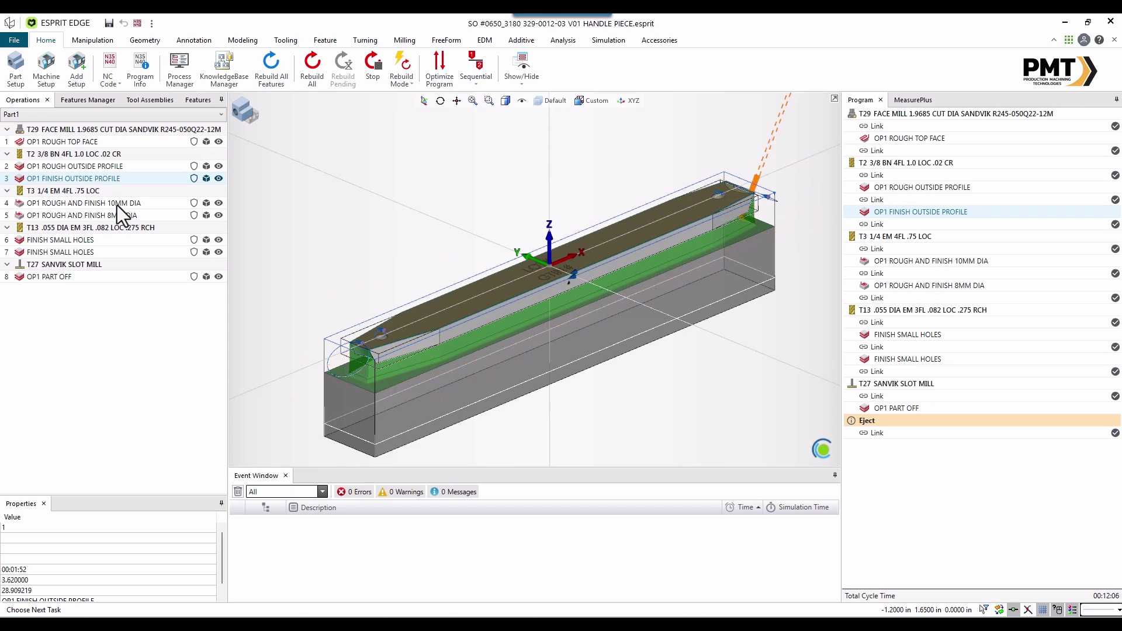
{"action": "left_click", "coordinate": [117, 205]}
{"action": "left_click", "coordinate": [119, 217]}
{"action": "left_click", "coordinate": [118, 240]}
{"action": "left_click", "coordinate": [118, 253]}
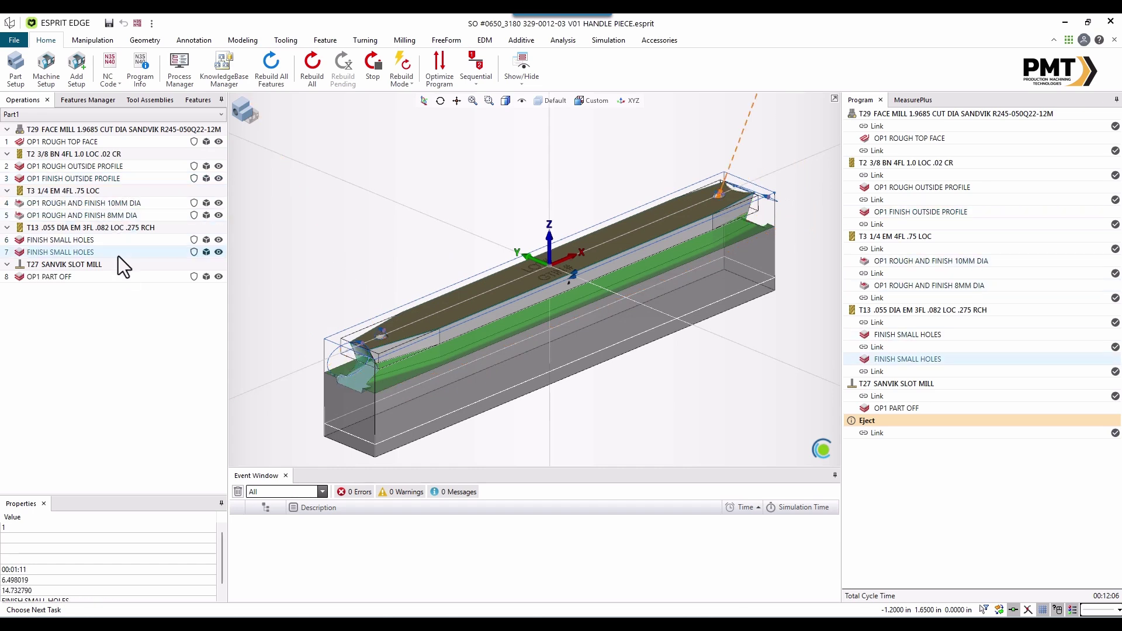
{"action": "left_click", "coordinate": [118, 277]}
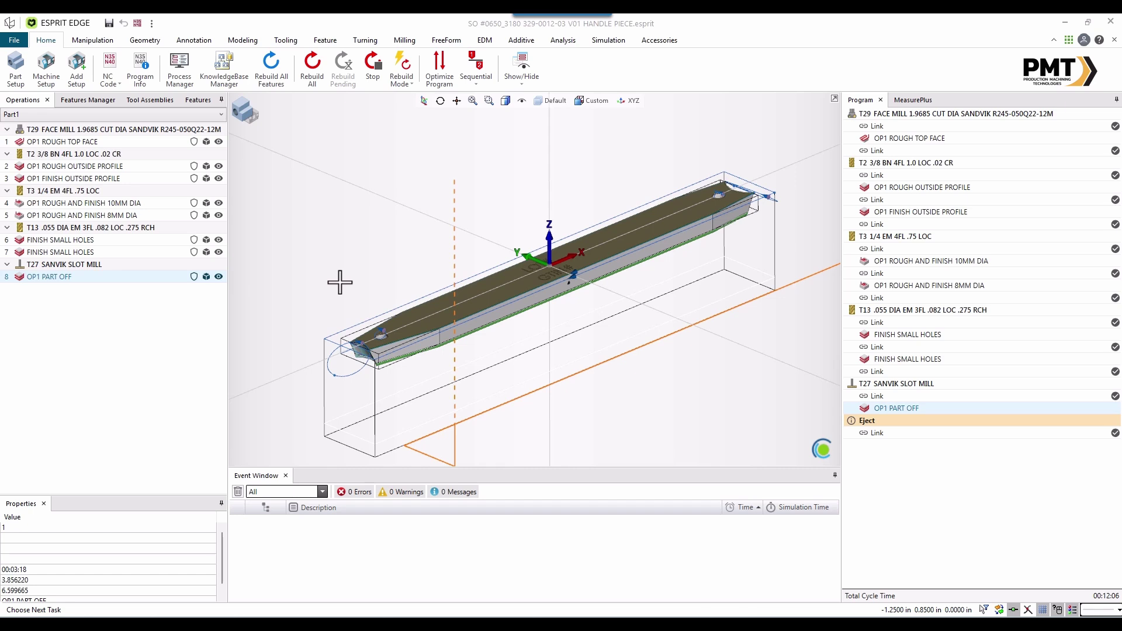
- Open the machine setup for the Mazak_VC 500A 5x and inspect the RL96A and V510X ASSEMBLY fixtures
{"action": "left_click", "coordinate": [78, 75]}
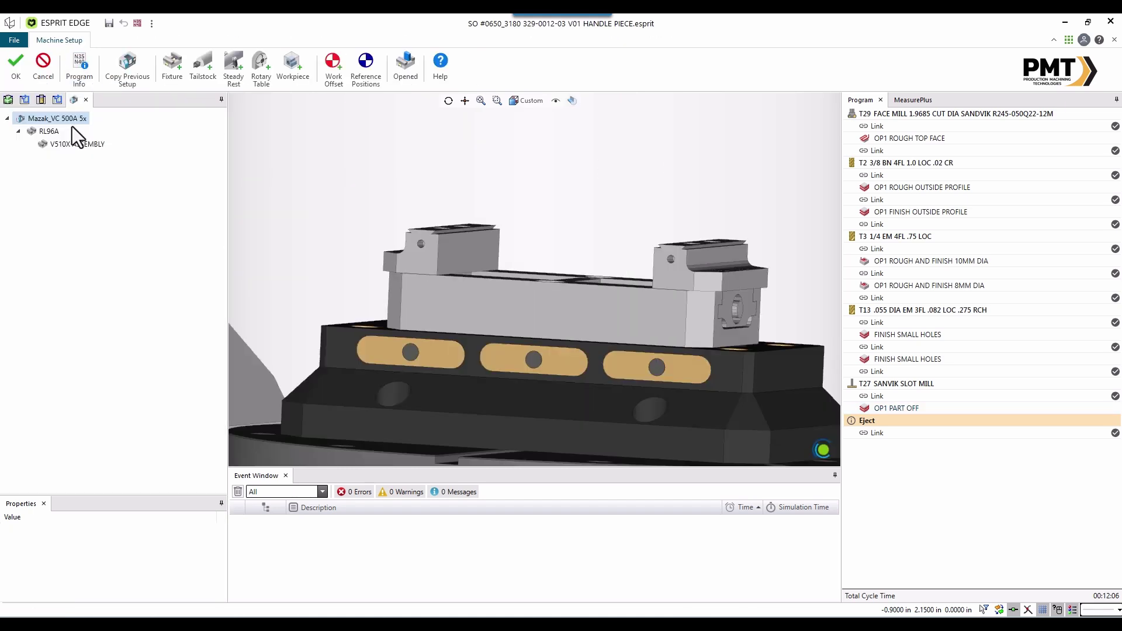
{"action": "scroll", "coordinate": [452, 200], "scroll_direction": "down", "scroll_amount": 2}
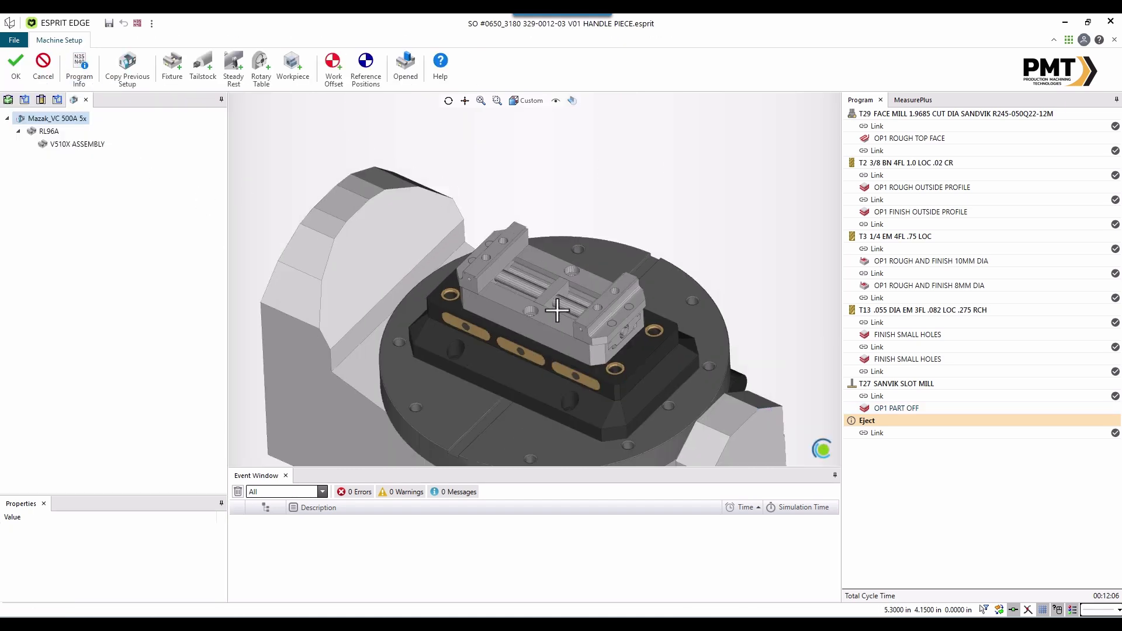
{"action": "scroll", "coordinate": [566, 329], "scroll_direction": "up", "scroll_amount": 2}
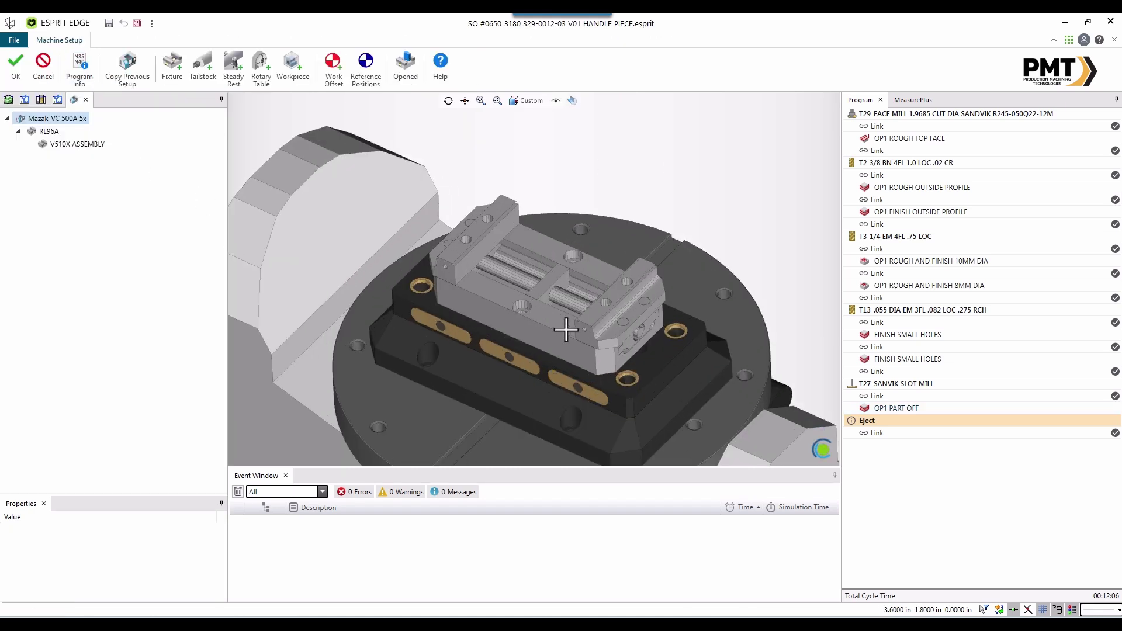
{"action": "left_click", "coordinate": [52, 133]}
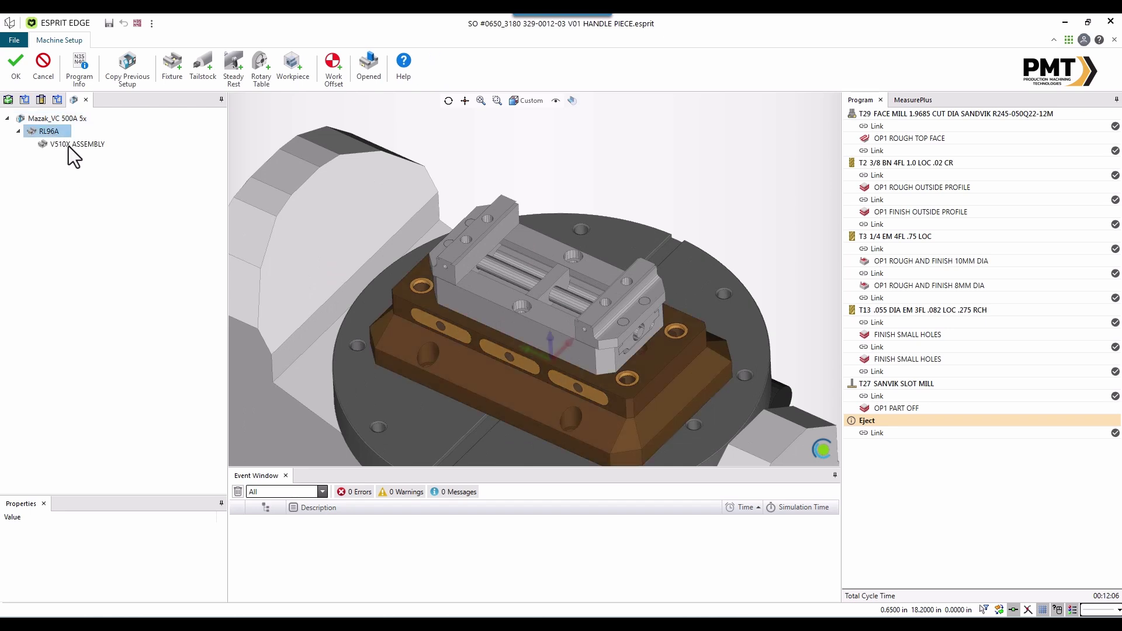
{"action": "left_click", "coordinate": [73, 145]}
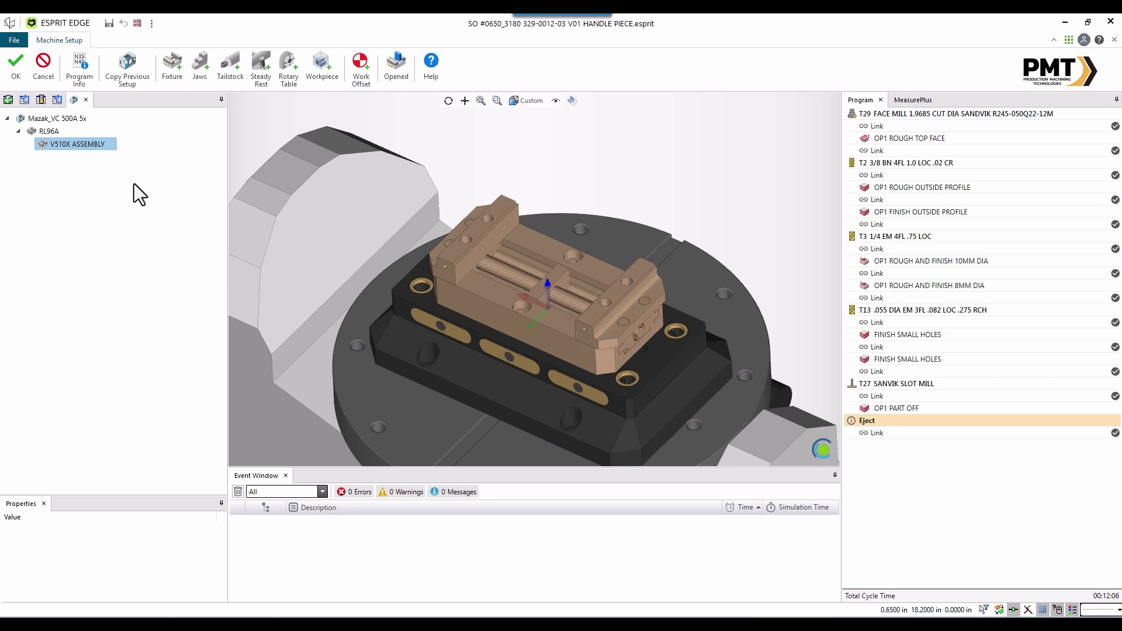
{"action": "left_click", "coordinate": [51, 131]}
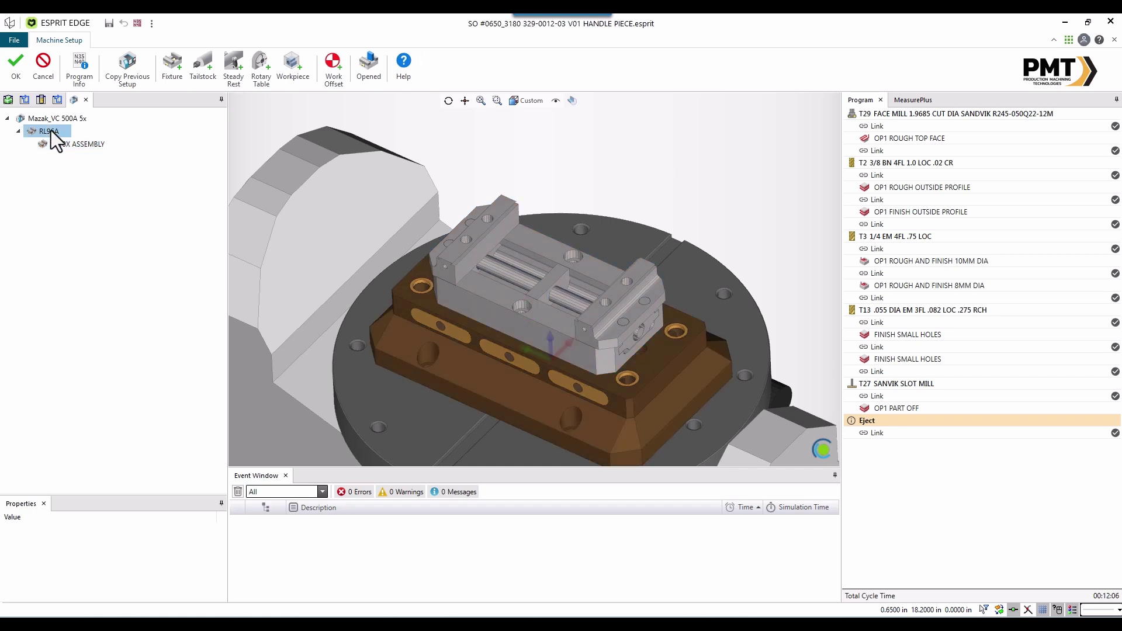
{"action": "right_click", "coordinate": [51, 131]}
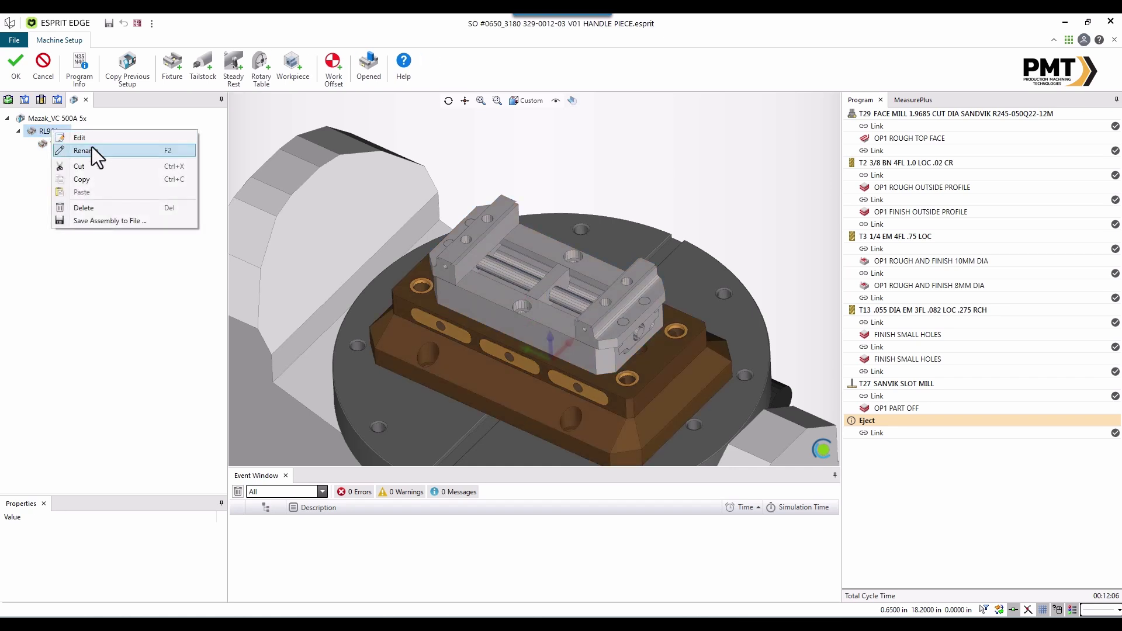
{"action": "left_click", "coordinate": [36, 169]}
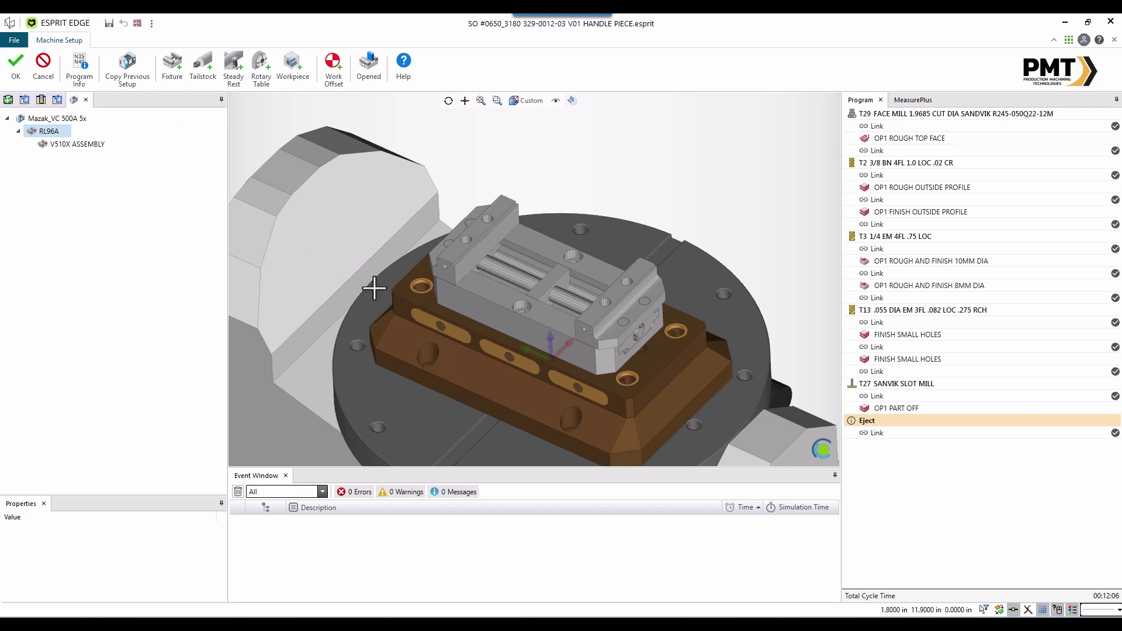
{"action": "middle_click_drag", "start_coordinate": [413, 327], "coordinate": [422, 330]}
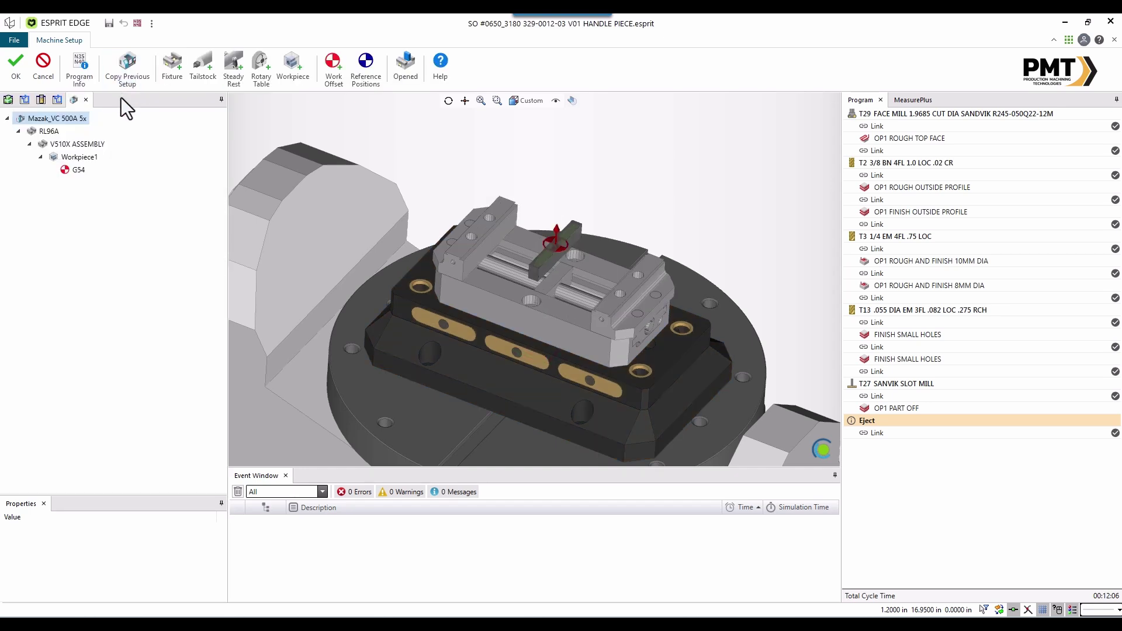
- Open Workpiece1 for editing and set its mounting to WA_2
{"action": "left_click", "coordinate": [79, 157]}
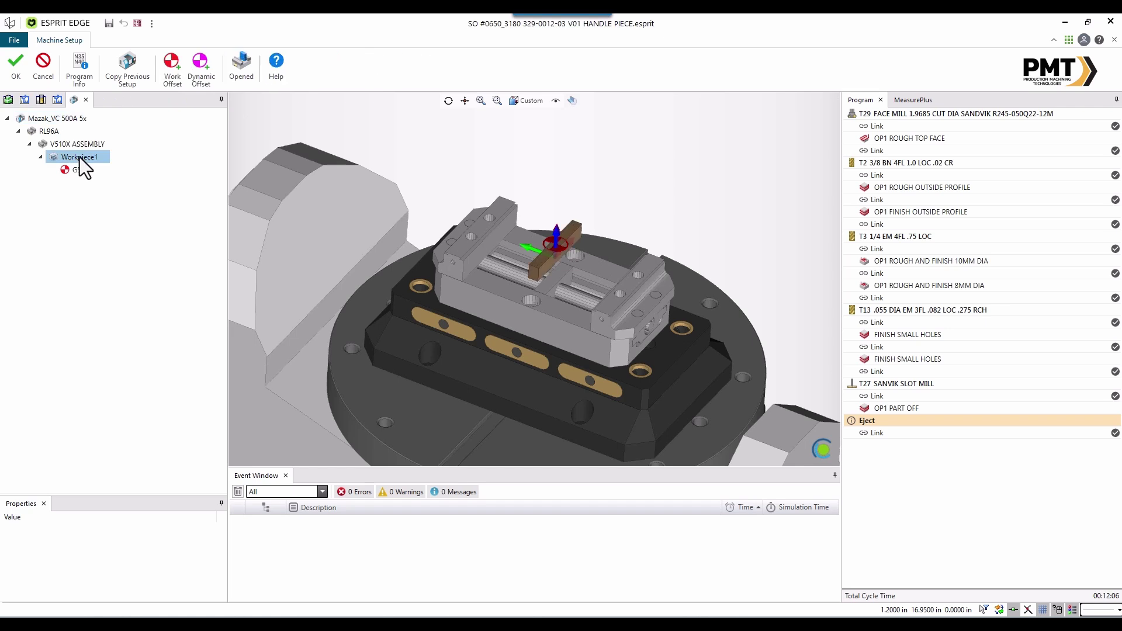
{"action": "left_click", "coordinate": [79, 170]}
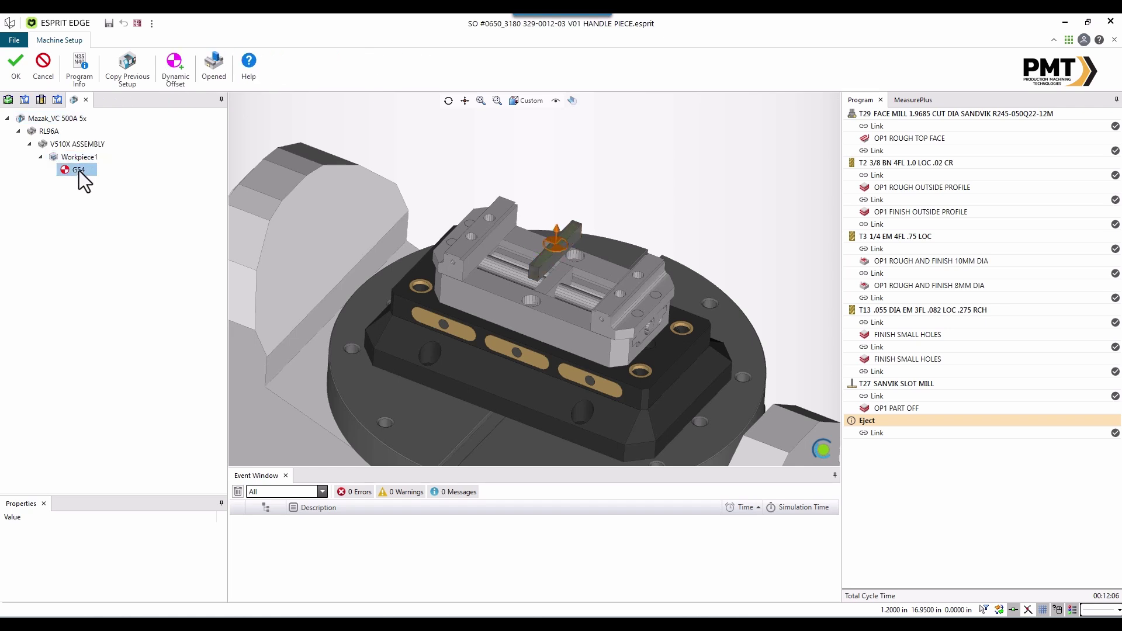
{"action": "right_click", "coordinate": [79, 158]}
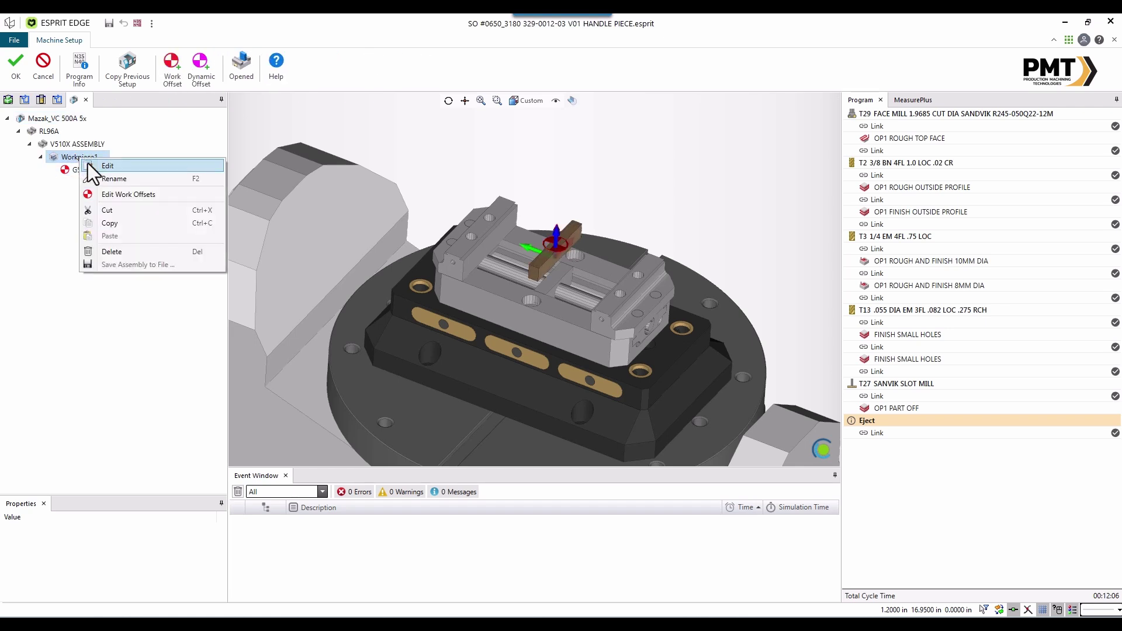
{"action": "left_click", "coordinate": [108, 166]}
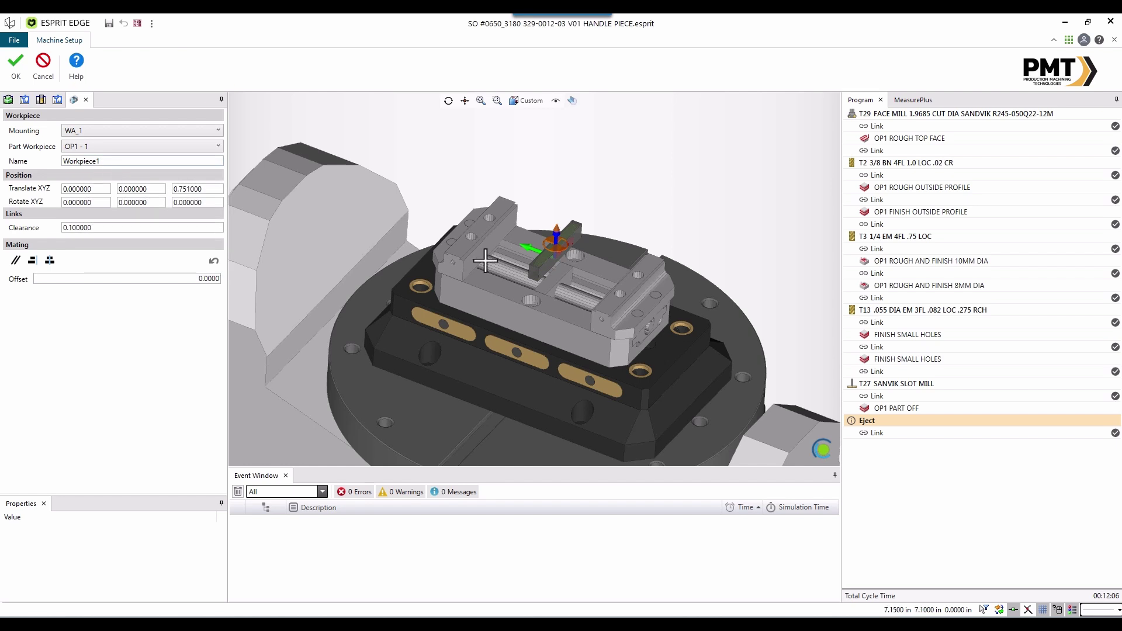
{"action": "scroll", "coordinate": [571, 253], "scroll_direction": "up", "scroll_amount": 3}
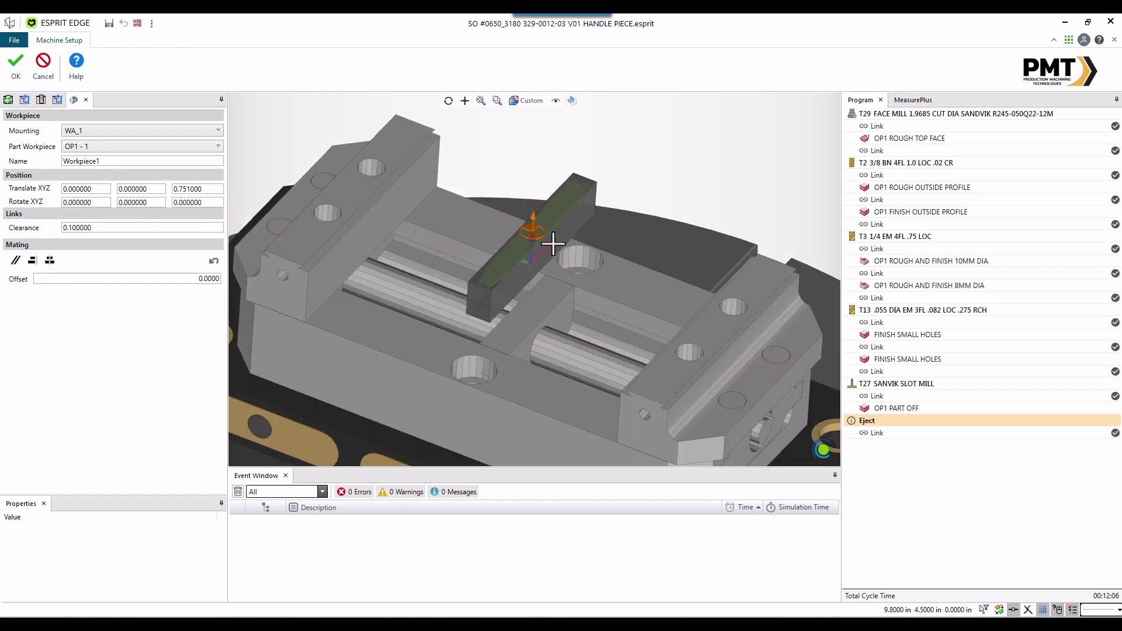
{"action": "mouse_move", "coordinate": [553, 292]}
{"action": "middle_mouse_down"}
{"action": "mouse_move", "coordinate": [559, 281]}
{"action": "mouse_move", "coordinate": [549, 345]}
{"action": "mouse_move", "coordinate": [553, 286]}
{"action": "middle_mouse_up"}
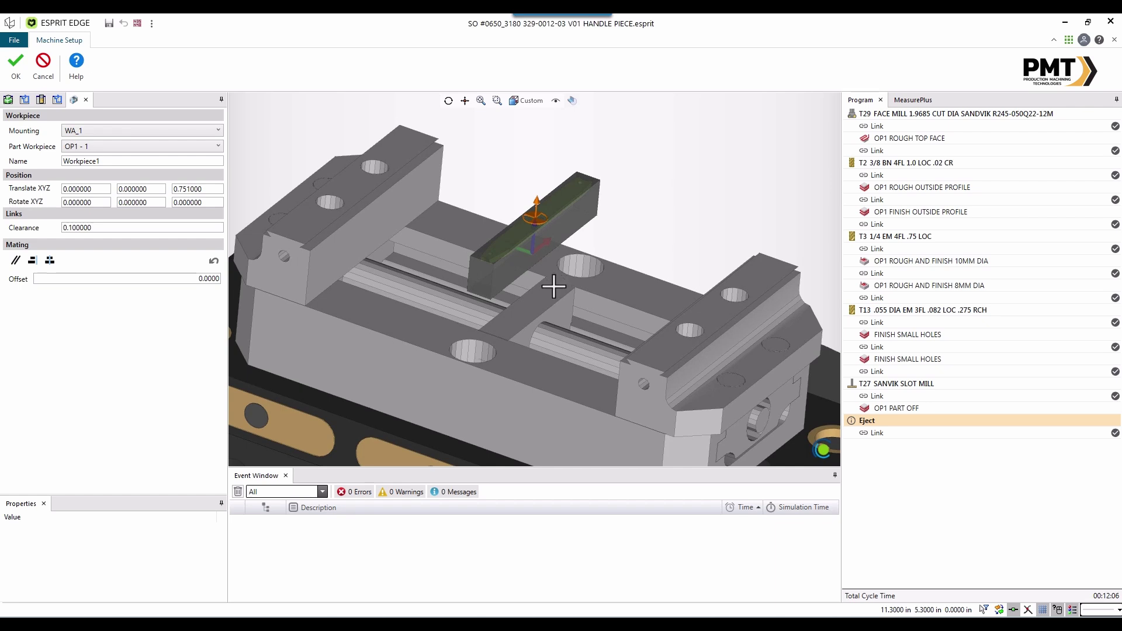
{"action": "left_click", "coordinate": [220, 135]}
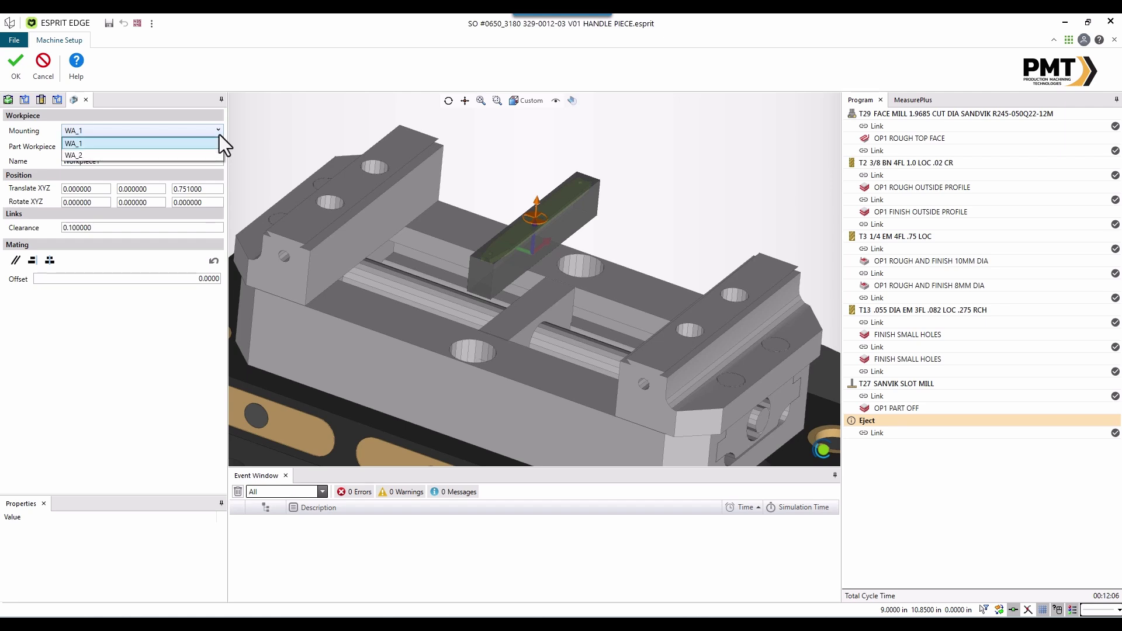
{"action": "left_click", "coordinate": [74, 155]}
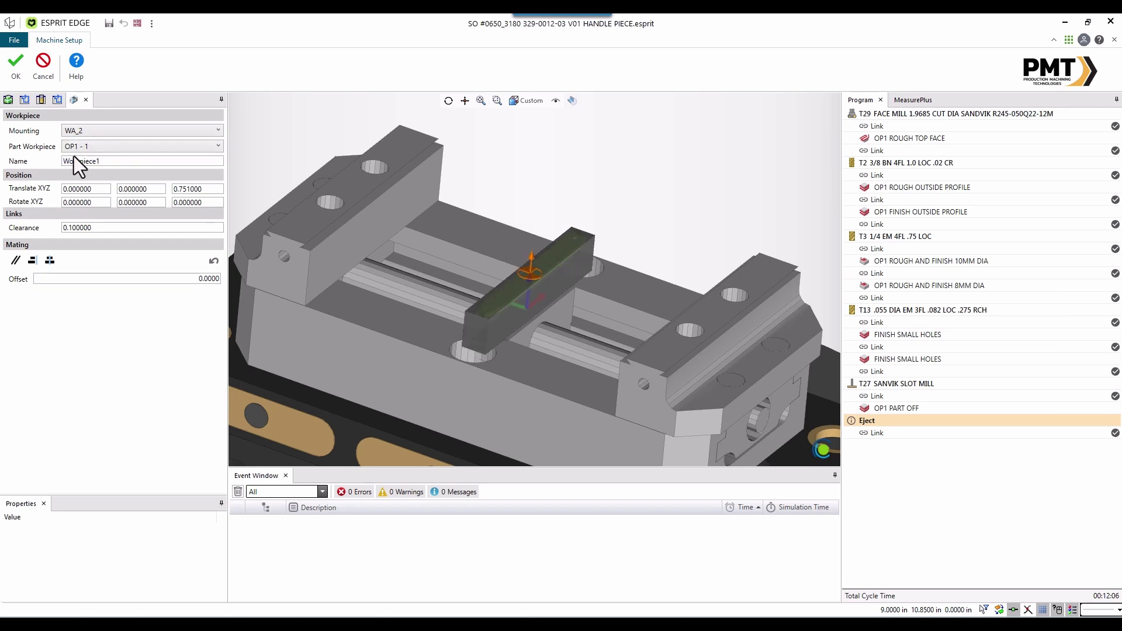
- Assign part workpiece OP1 - 2 to the setup workpiece and rename it Workpiece2
{"action": "left_click", "coordinate": [107, 148]}
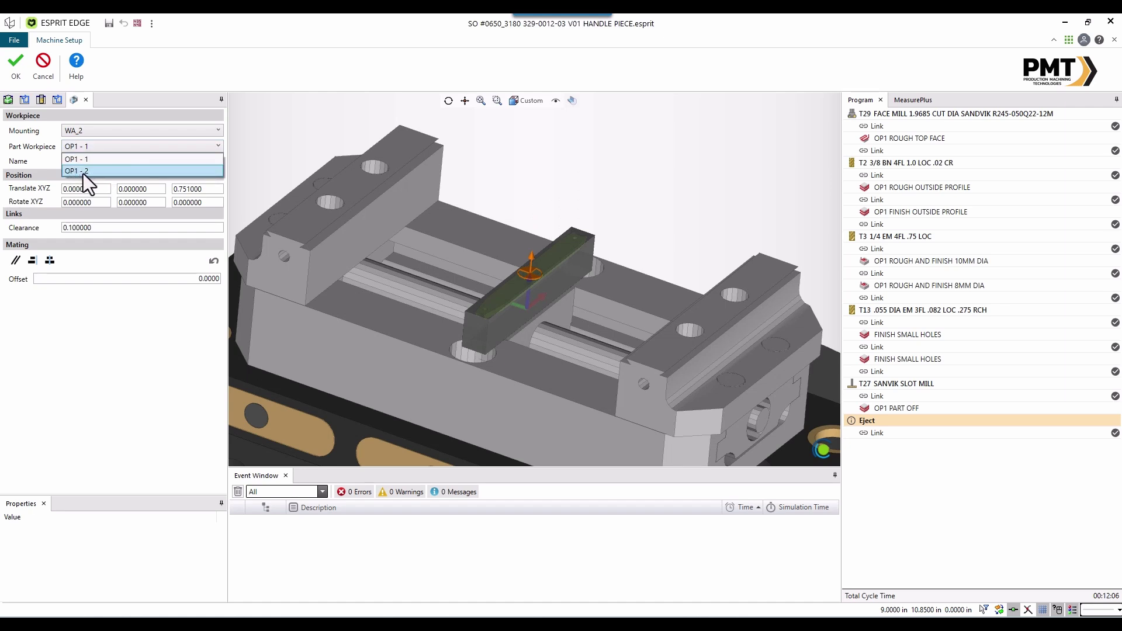
{"action": "left_click", "coordinate": [89, 170]}
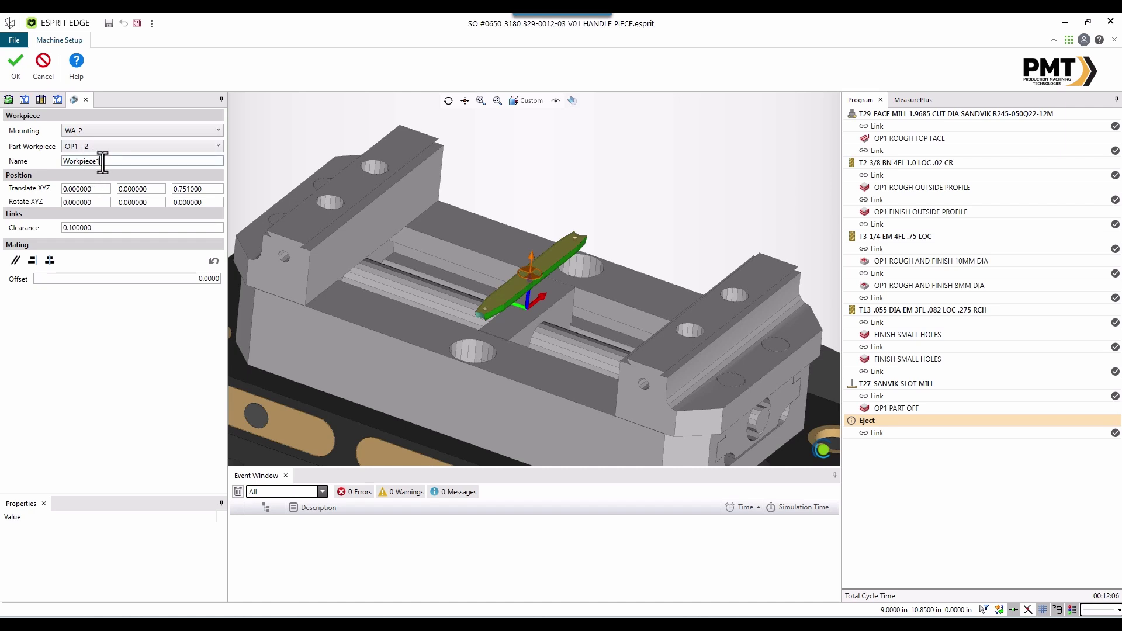
{"action": "left_click", "coordinate": [102, 163]}
{"action": "key", "text": "BackSpace"}
{"action": "type", "text": "2"}
- Rotate Workpiece2 by 180 degrees about the Y axis
{"action": "double_click", "coordinate": [147, 202]}
{"action": "type", "text": "180"}
{"action": "left_click", "coordinate": [156, 190]}
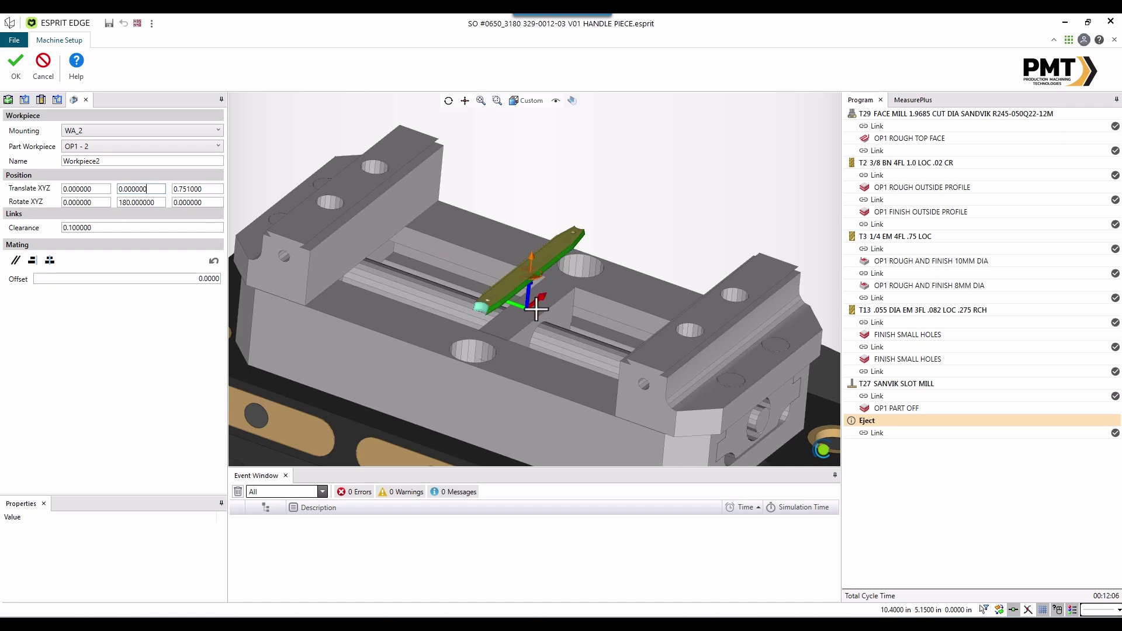
- Mate the flat lower face of Workpiece2 with the narrow step face on the vise jaw, using zero offset
{"action": "mouse_move", "coordinate": [536, 295]}
{"action": "middle_mouse_down"}
{"action": "mouse_move", "coordinate": [534, 259]}
{"action": "mouse_move", "coordinate": [535, 285]}
{"action": "middle_mouse_up"}
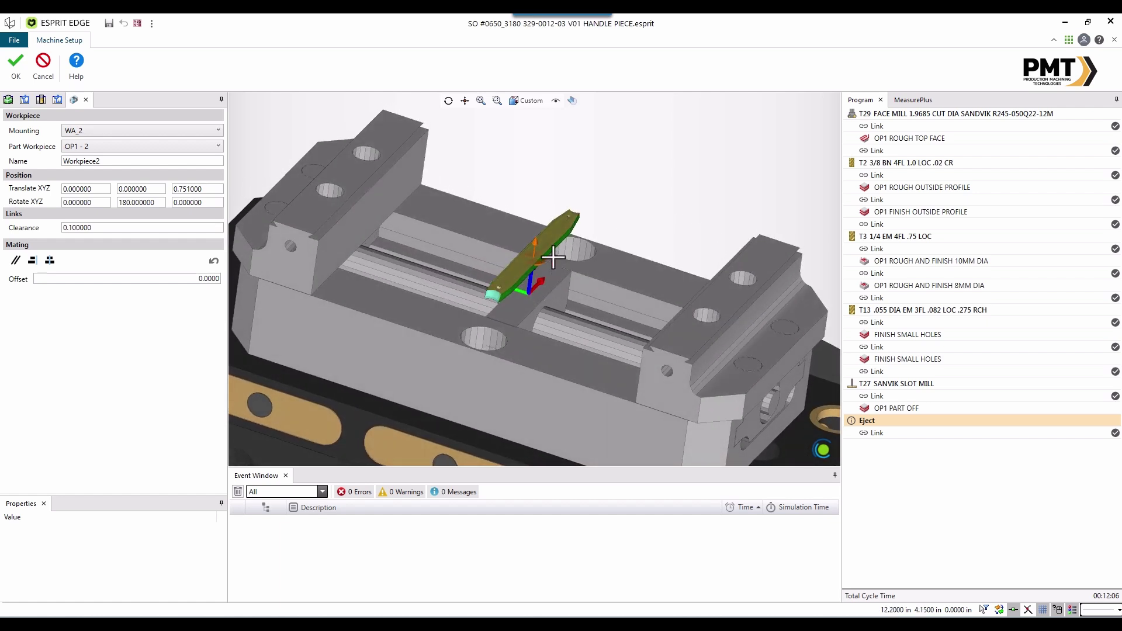
{"action": "scroll", "coordinate": [534, 275], "scroll_direction": "up", "scroll_amount": 3}
{"action": "scroll", "coordinate": [447, 270], "scroll_direction": "down", "scroll_amount": 3}
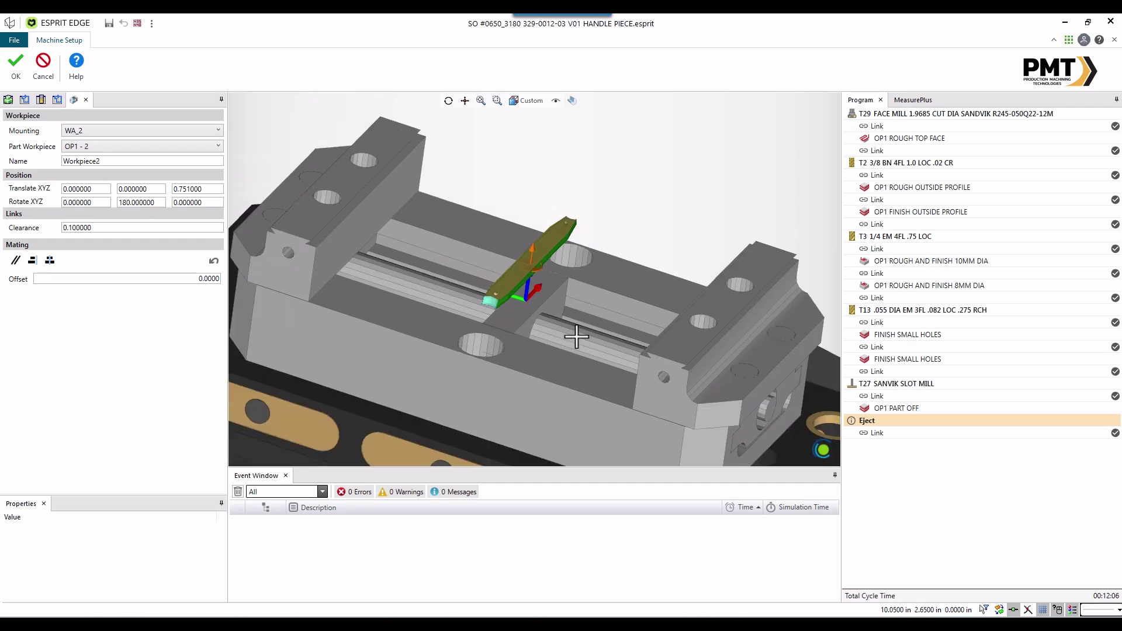
{"action": "mouse_move", "coordinate": [576, 333]}
{"action": "middle_mouse_down"}
{"action": "mouse_move", "coordinate": [591, 338]}
{"action": "mouse_move", "coordinate": [580, 321]}
{"action": "middle_mouse_up"}
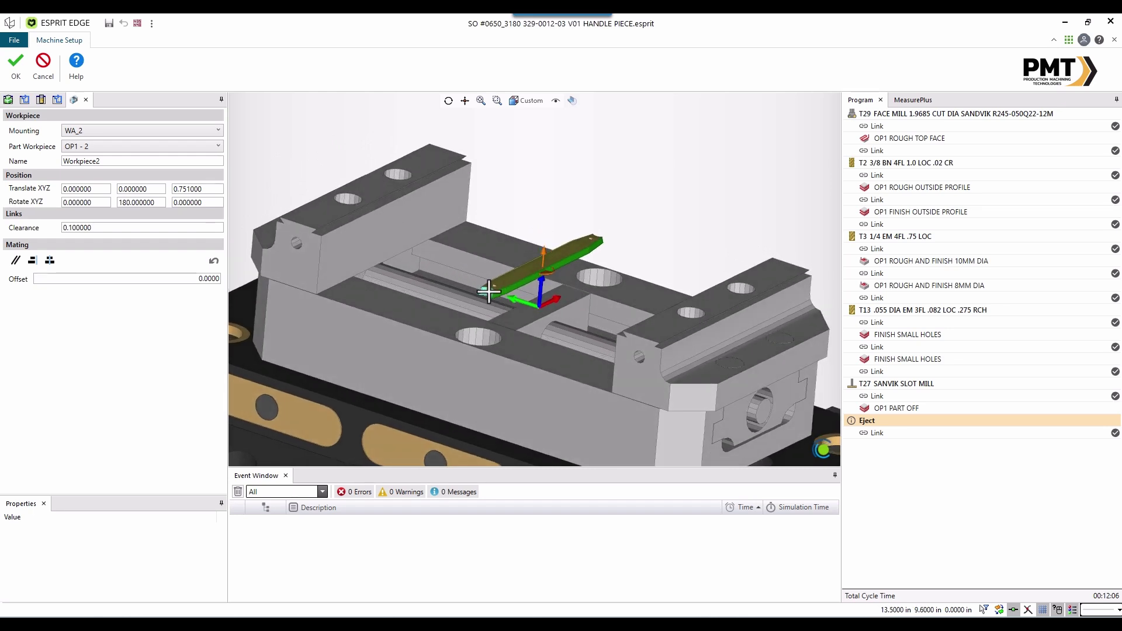
{"action": "middle_click_drag", "start_coordinate": [499, 287], "coordinate": [476, 283]}
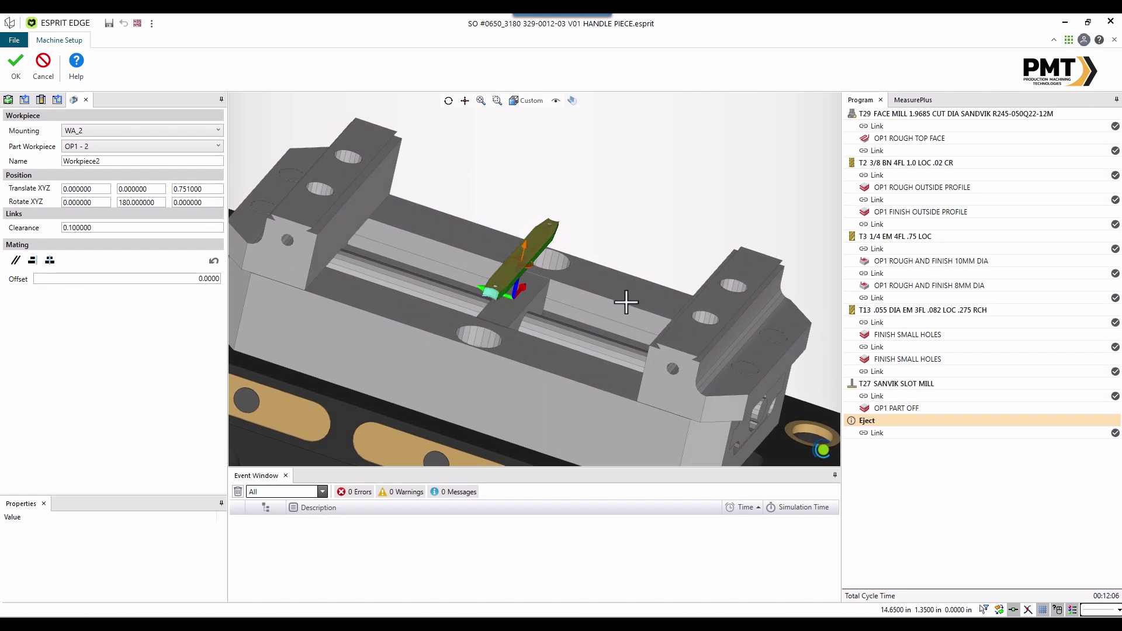
{"action": "scroll", "coordinate": [619, 306], "scroll_direction": "up", "scroll_amount": 2}
{"action": "middle_click_drag", "start_coordinate": [653, 344], "coordinate": [664, 351]}
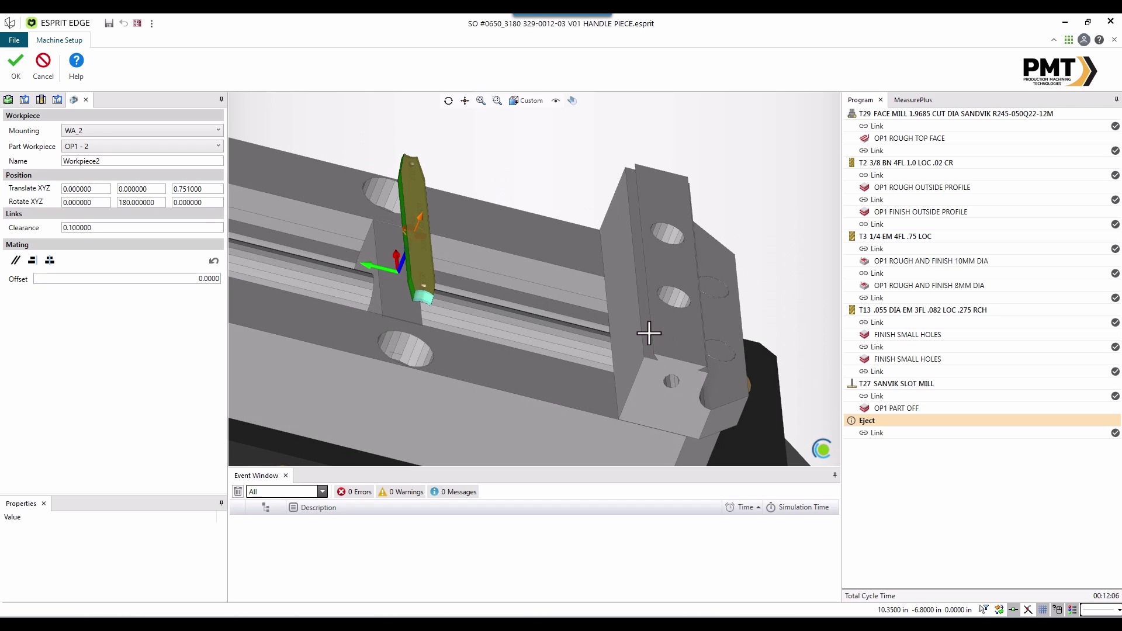
{"action": "left_click", "coordinate": [648, 333]}
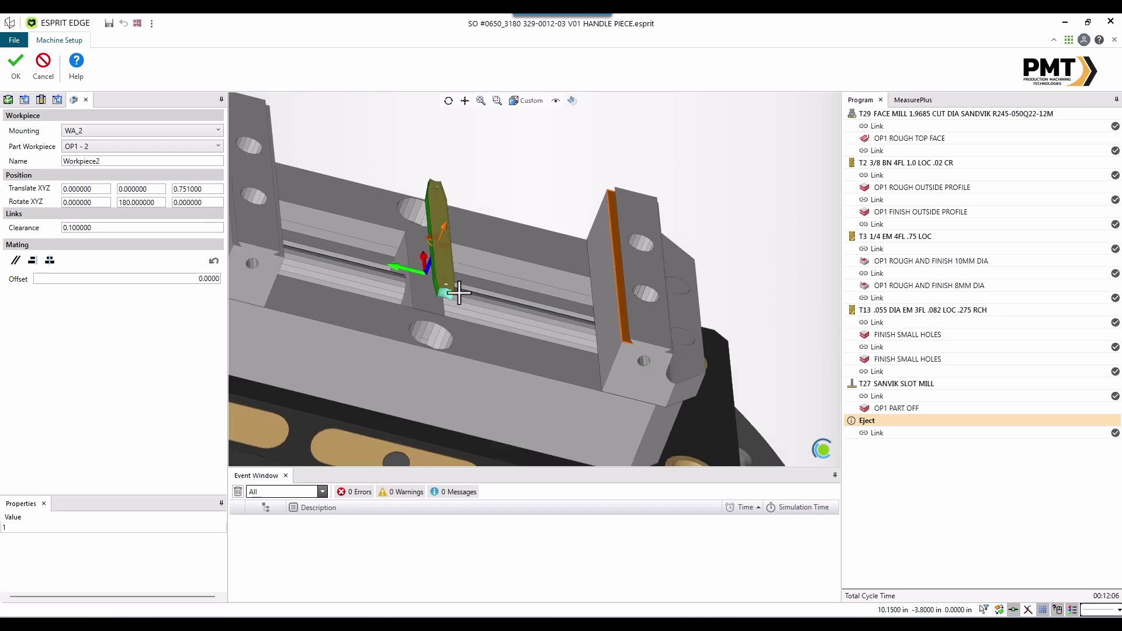
{"action": "middle_click_drag", "start_coordinate": [456, 301], "coordinate": [461, 269]}
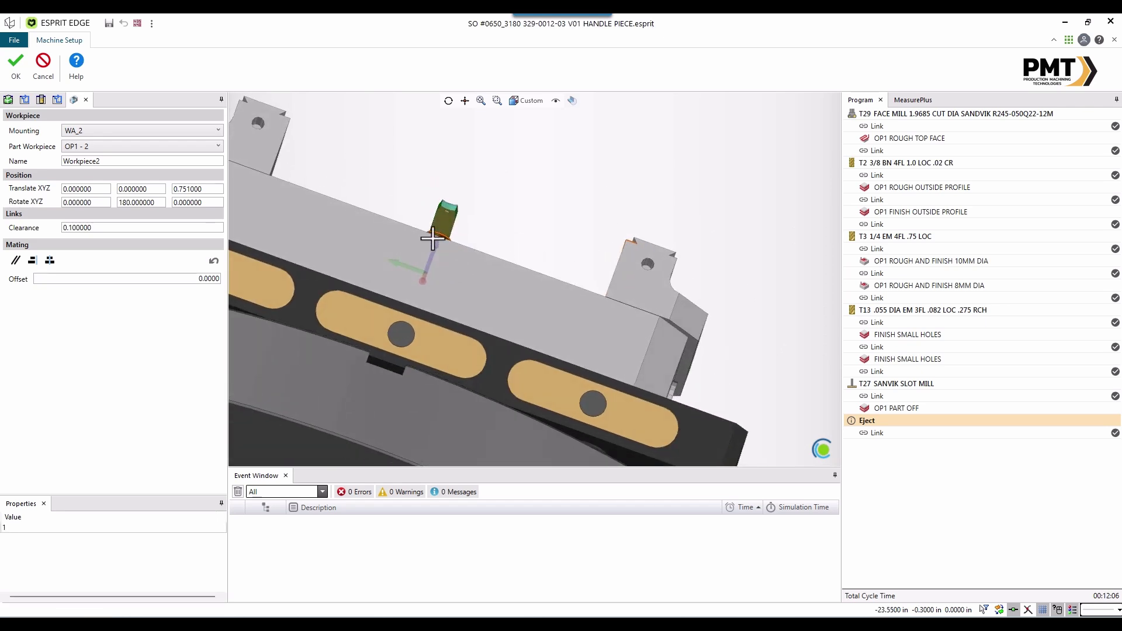
{"action": "scroll", "coordinate": [442, 222], "scroll_direction": "up", "scroll_amount": 3}
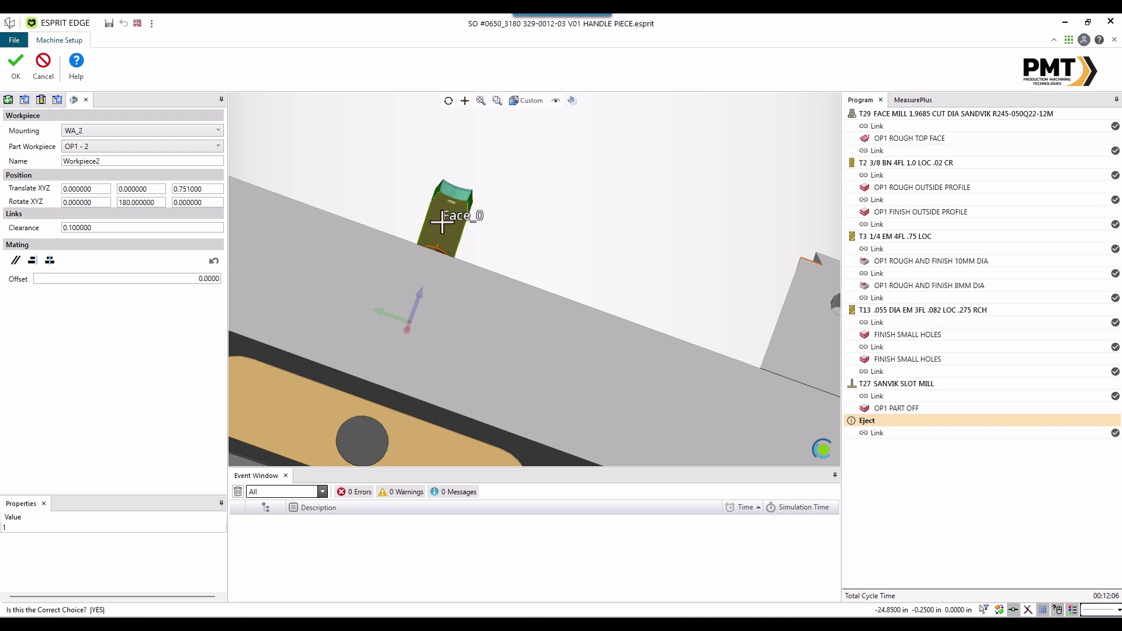
{"action": "left_click", "coordinate": [442, 222]}
{"action": "middle_click_drag", "start_coordinate": [504, 257], "coordinate": [494, 275]}
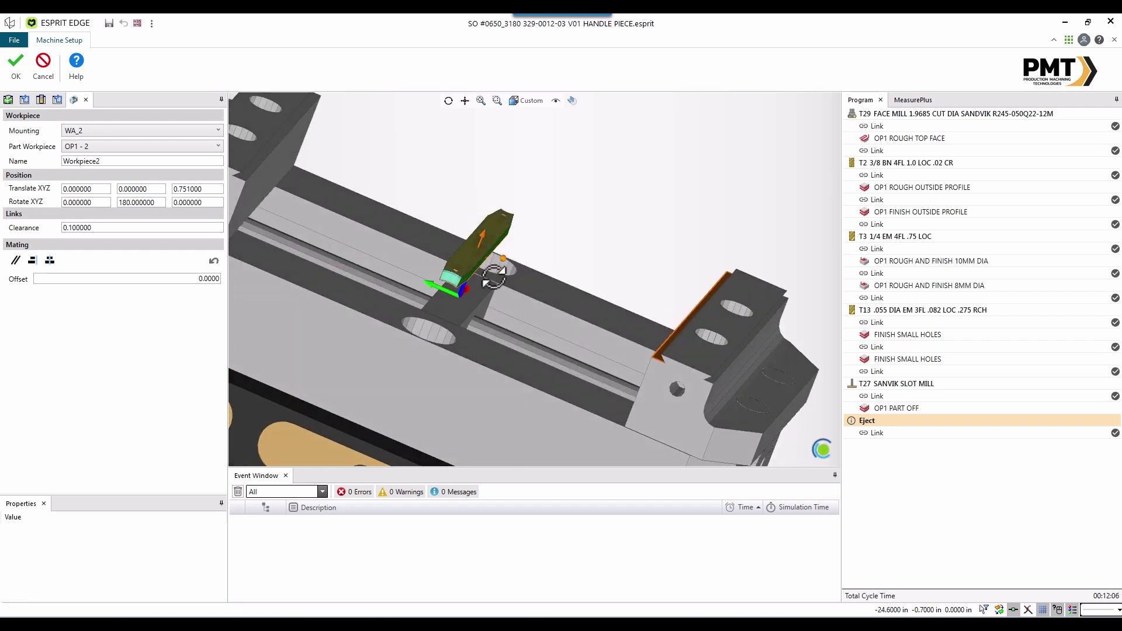
{"action": "left_click", "coordinate": [33, 260]}
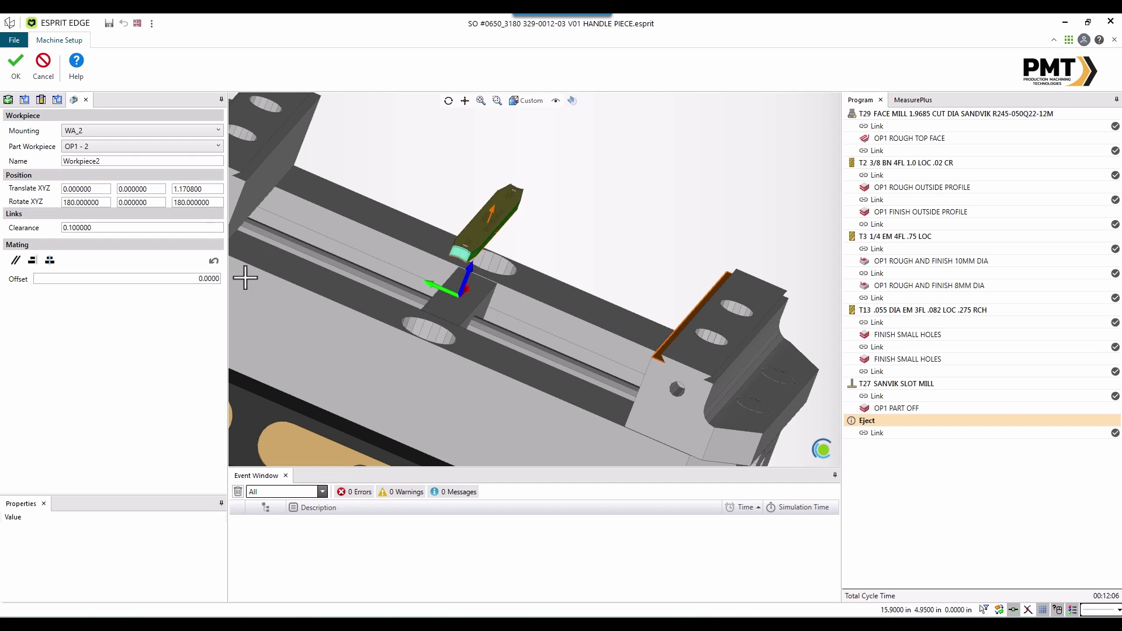
- Accept Workpiece2's placement and change the primary number of its G54 work offset to G55
{"action": "left_click", "coordinate": [17, 70]}
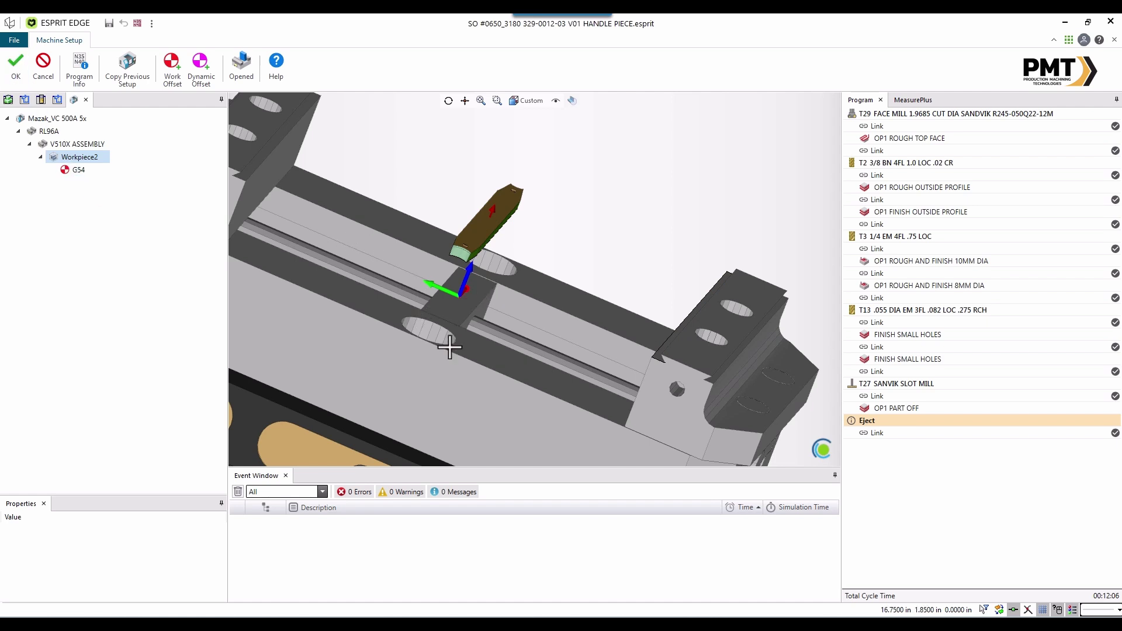
{"action": "scroll", "coordinate": [449, 348], "scroll_direction": "down", "scroll_amount": 2}
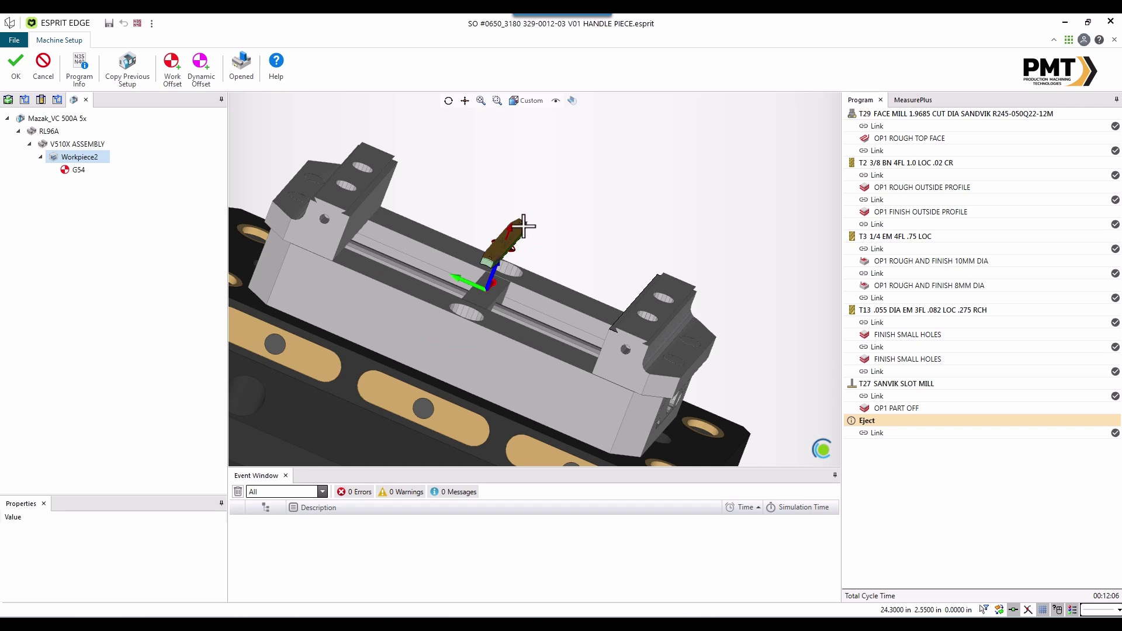
{"action": "left_click", "coordinate": [78, 170]}
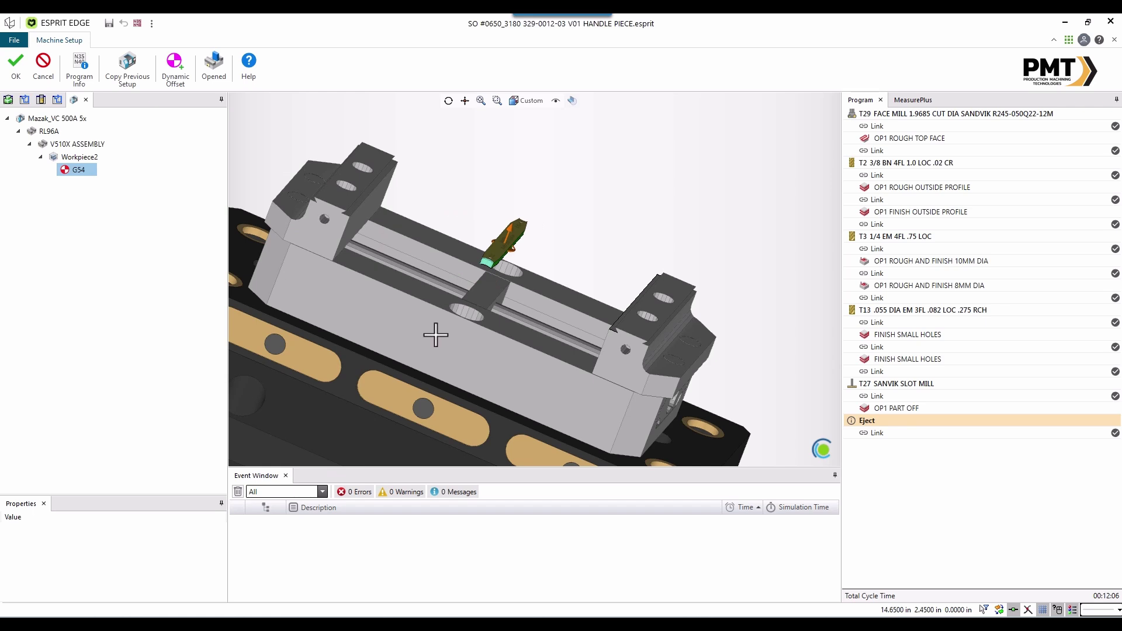
{"action": "scroll", "coordinate": [438, 333], "scroll_direction": "down", "scroll_amount": 2}
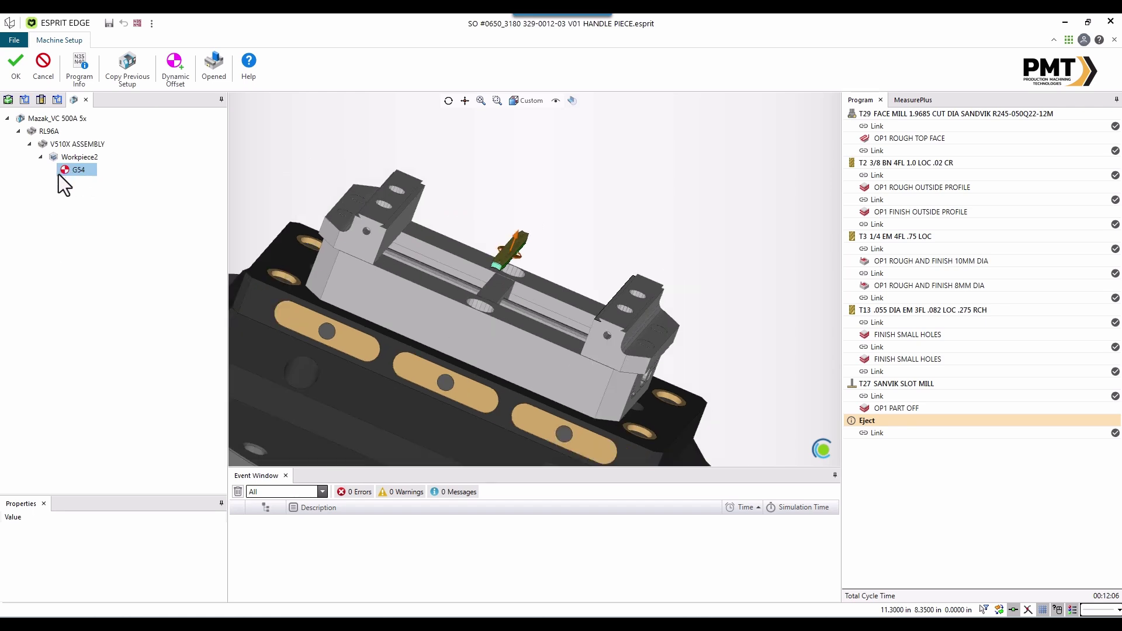
{"action": "right_click", "coordinate": [76, 171]}
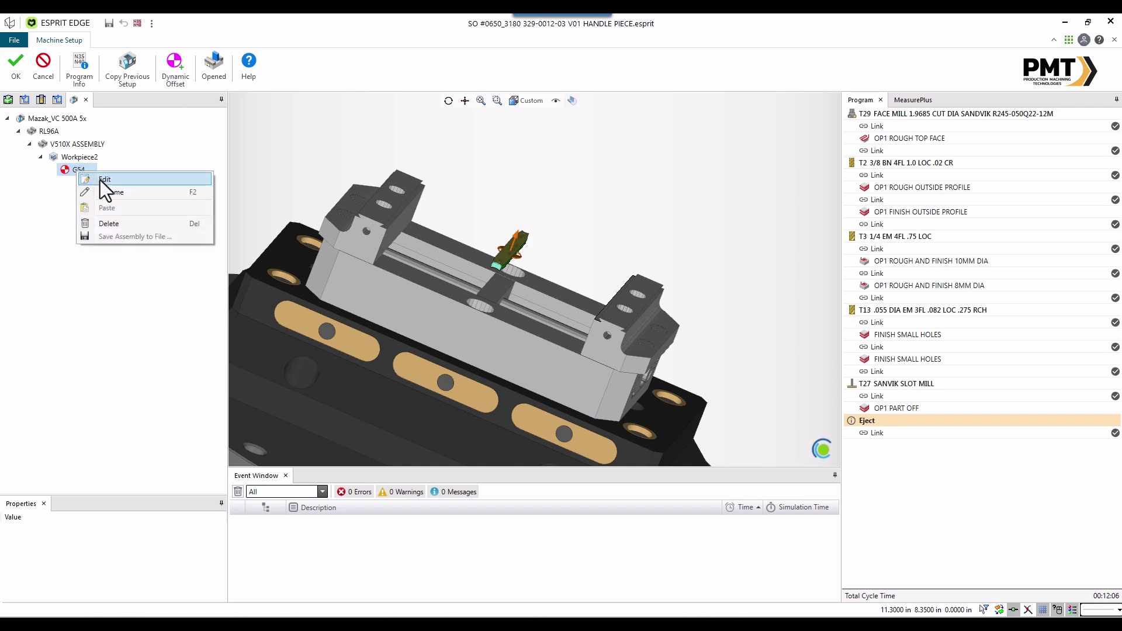
{"action": "left_click", "coordinate": [100, 180]}
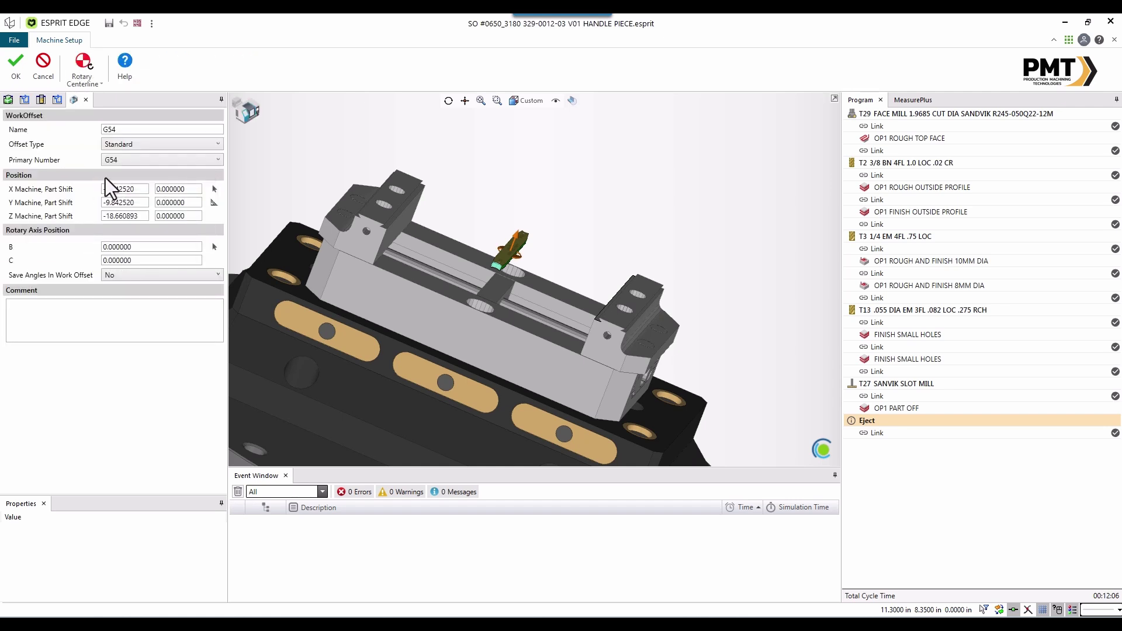
{"action": "left_click", "coordinate": [136, 162]}
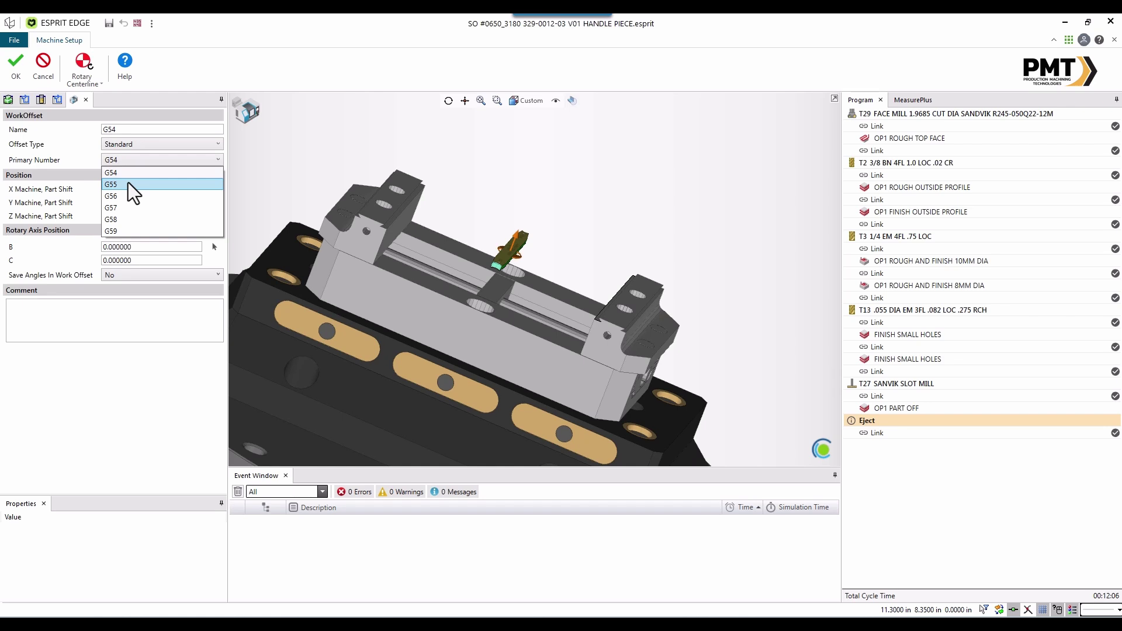
{"action": "left_click", "coordinate": [128, 182]}
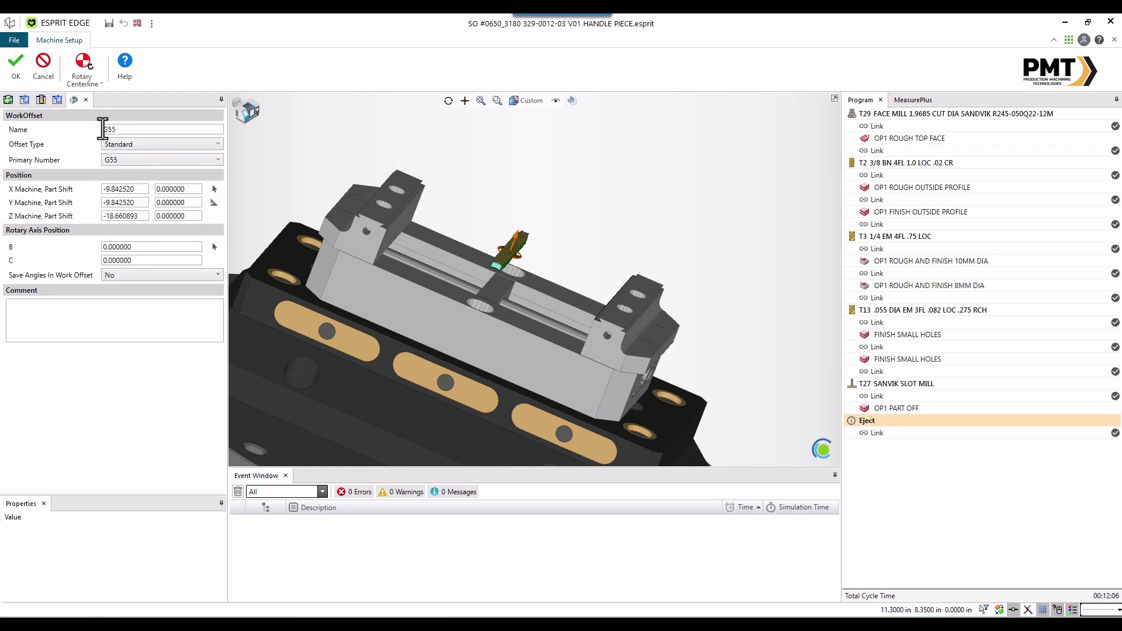
- Set the part shift of the G55 work offset by picking the upper face of Workpiece2
{"action": "scroll", "coordinate": [512, 254], "scroll_direction": "up", "scroll_amount": 3}
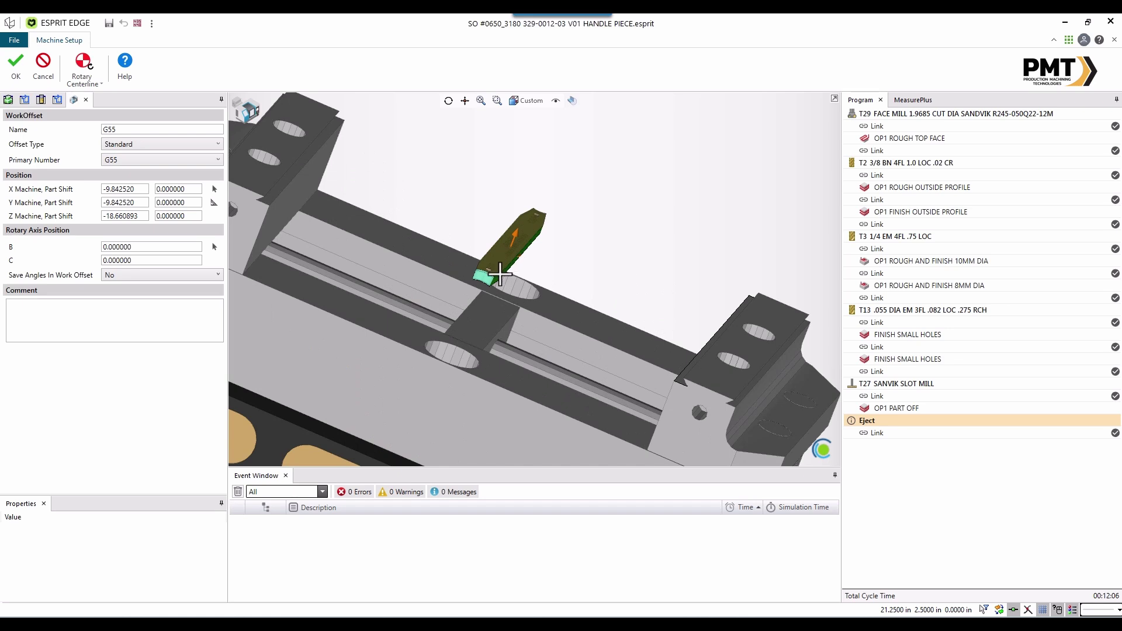
{"action": "middle_click_drag", "start_coordinate": [492, 281], "coordinate": [492, 267]}
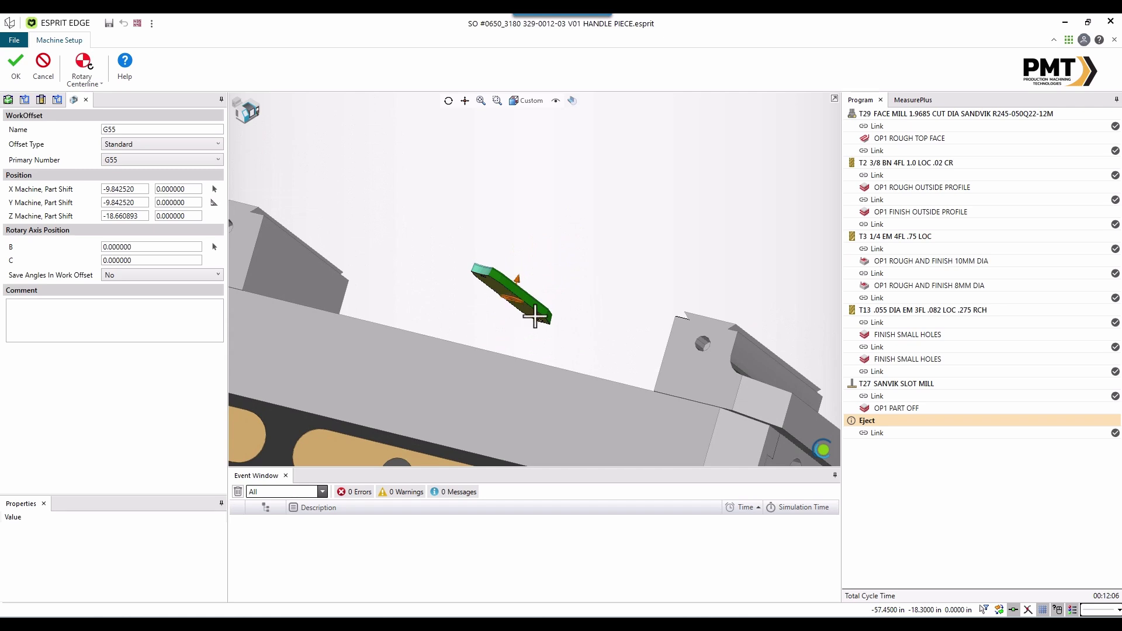
{"action": "middle_click_drag", "start_coordinate": [521, 314], "coordinate": [517, 329]}
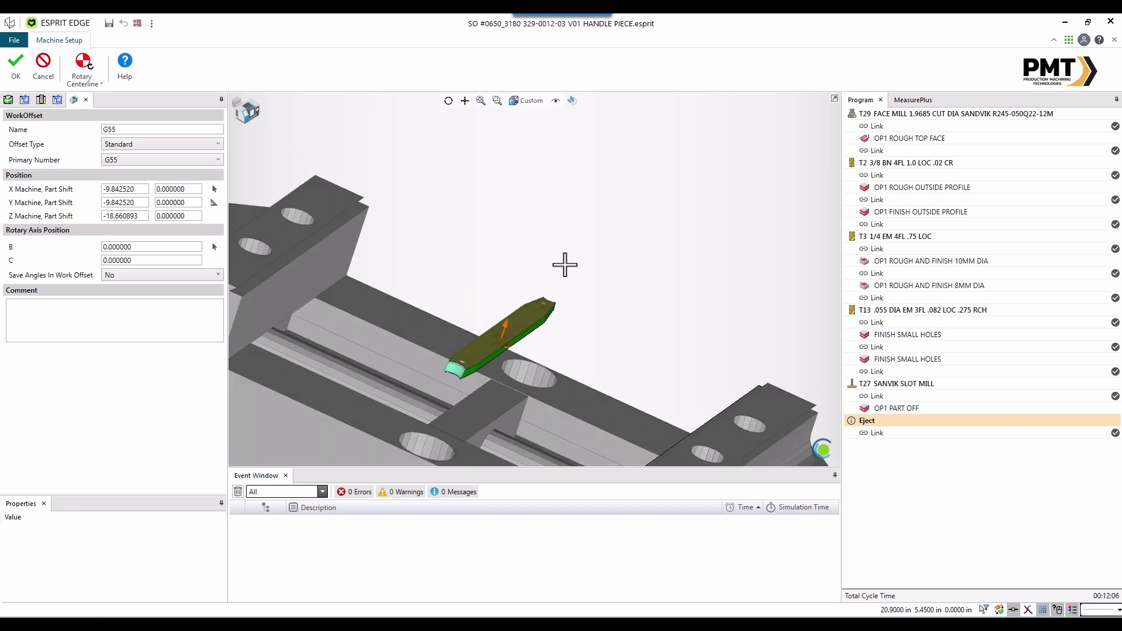
{"action": "scroll", "coordinate": [545, 268], "scroll_direction": "down", "scroll_amount": 2}
{"action": "scroll", "coordinate": [526, 336], "scroll_direction": "up", "scroll_amount": 2}
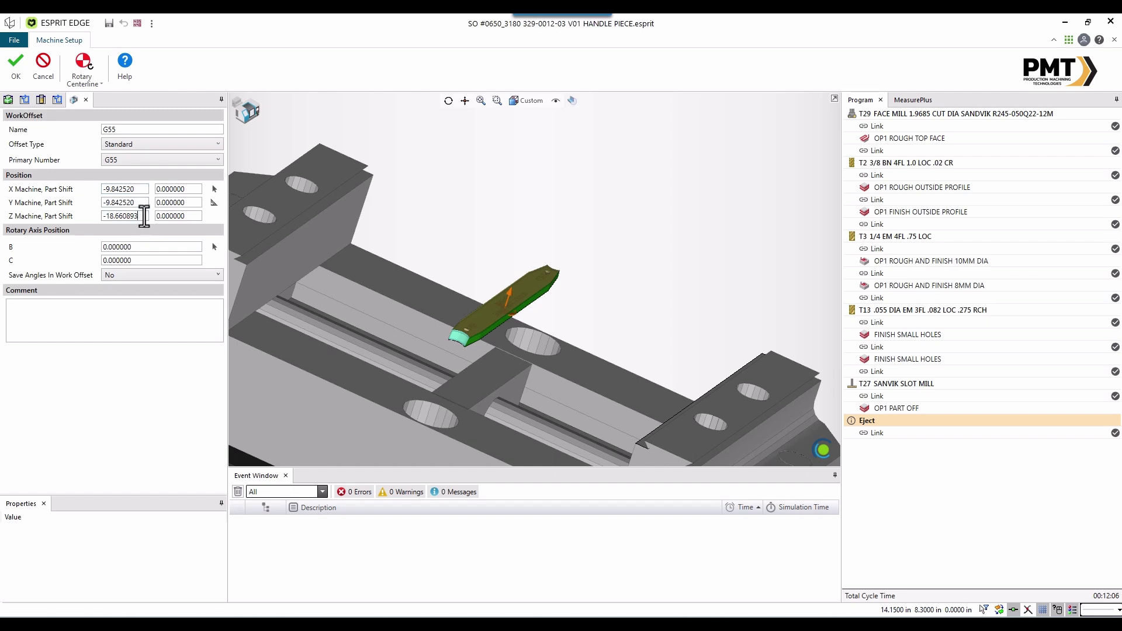
{"action": "left_click", "coordinate": [215, 188]}
{"action": "left_click", "coordinate": [214, 192]}
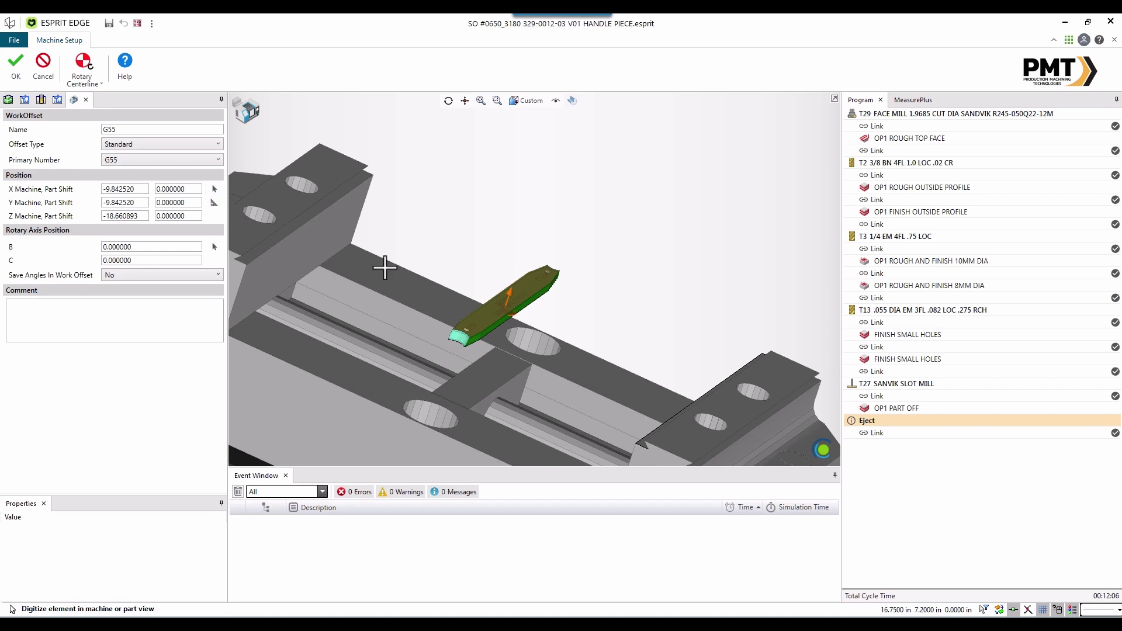
{"action": "scroll", "coordinate": [526, 296], "scroll_direction": "up", "scroll_amount": 2}
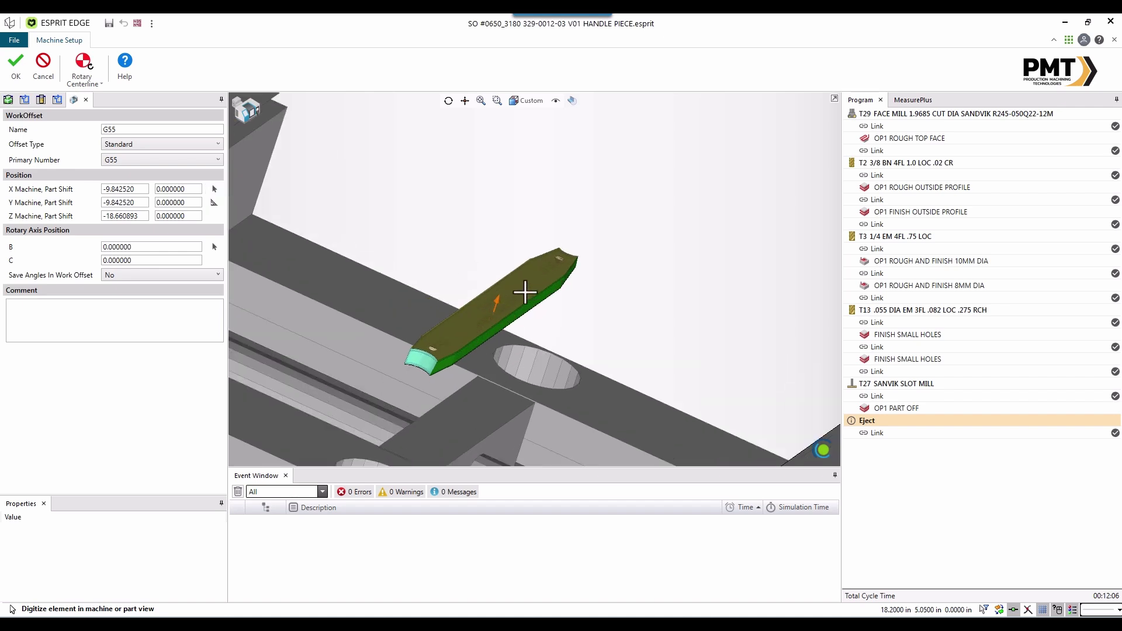
{"action": "left_click", "coordinate": [525, 292]}
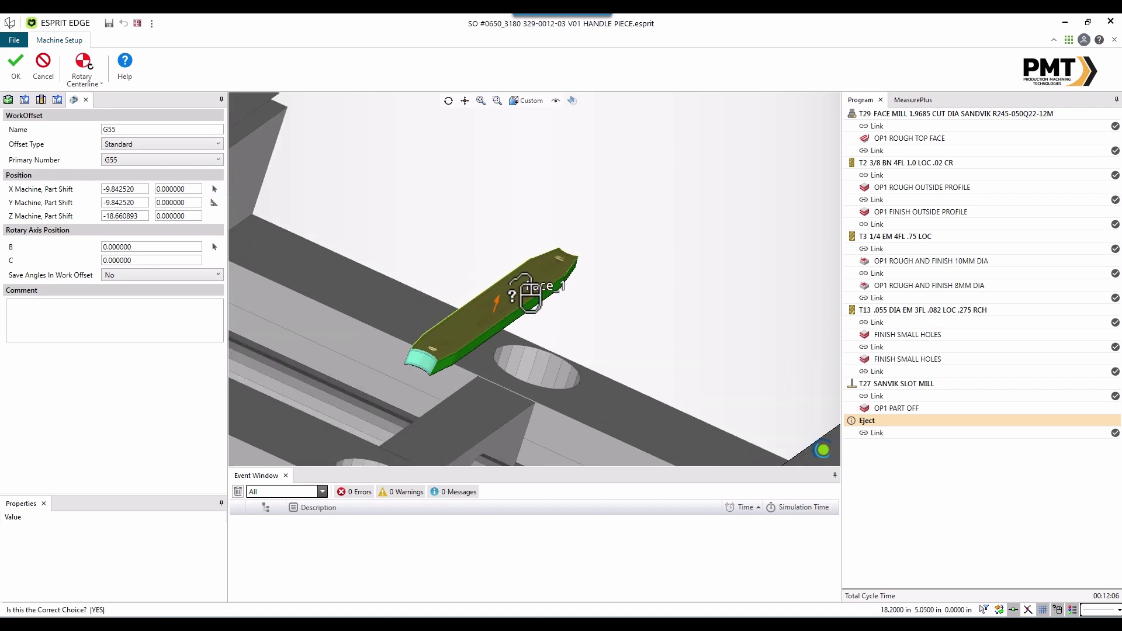
{"action": "left_click", "coordinate": [524, 291]}
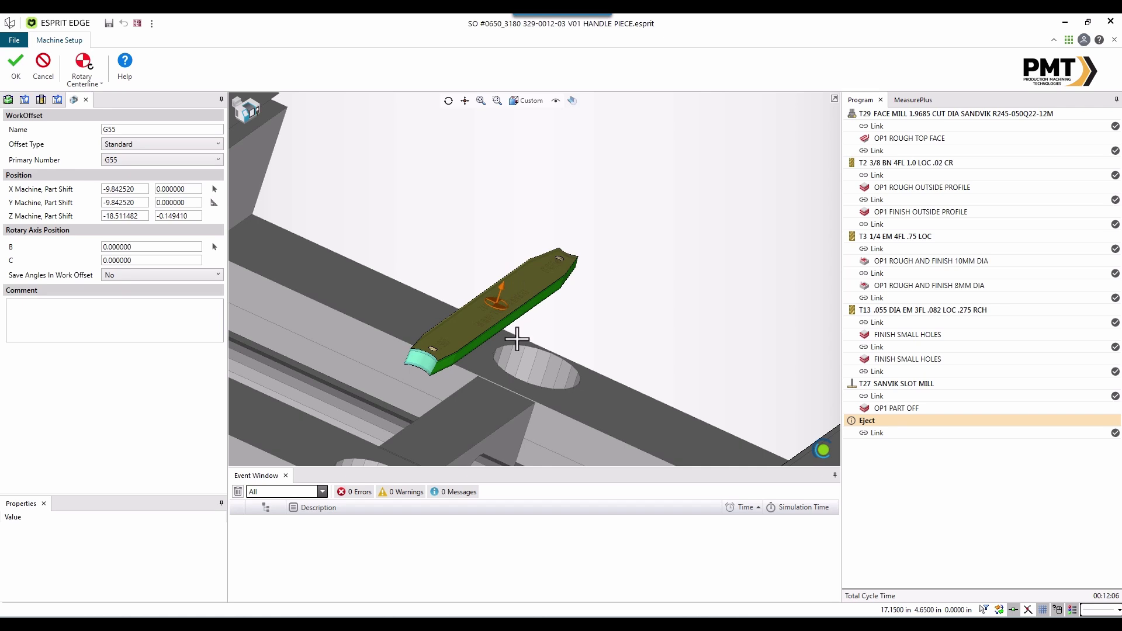
- Accept the G55 work offset and finish the machine setup
{"action": "mouse_move", "coordinate": [517, 338]}
{"action": "middle_mouse_down"}
{"action": "mouse_move", "coordinate": [519, 320]}
{"action": "mouse_move", "coordinate": [502, 337]}
{"action": "middle_mouse_up"}
{"action": "scroll", "coordinate": [502, 337], "scroll_direction": "down", "scroll_amount": 5}
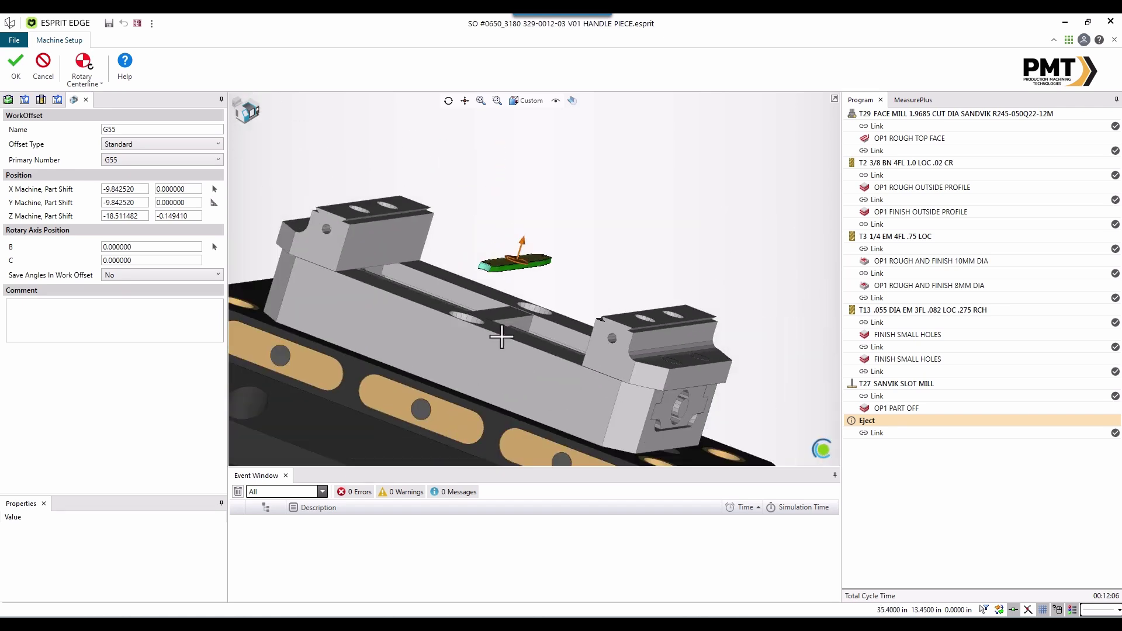
{"action": "middle_click_drag", "start_coordinate": [513, 292], "coordinate": [516, 296]}
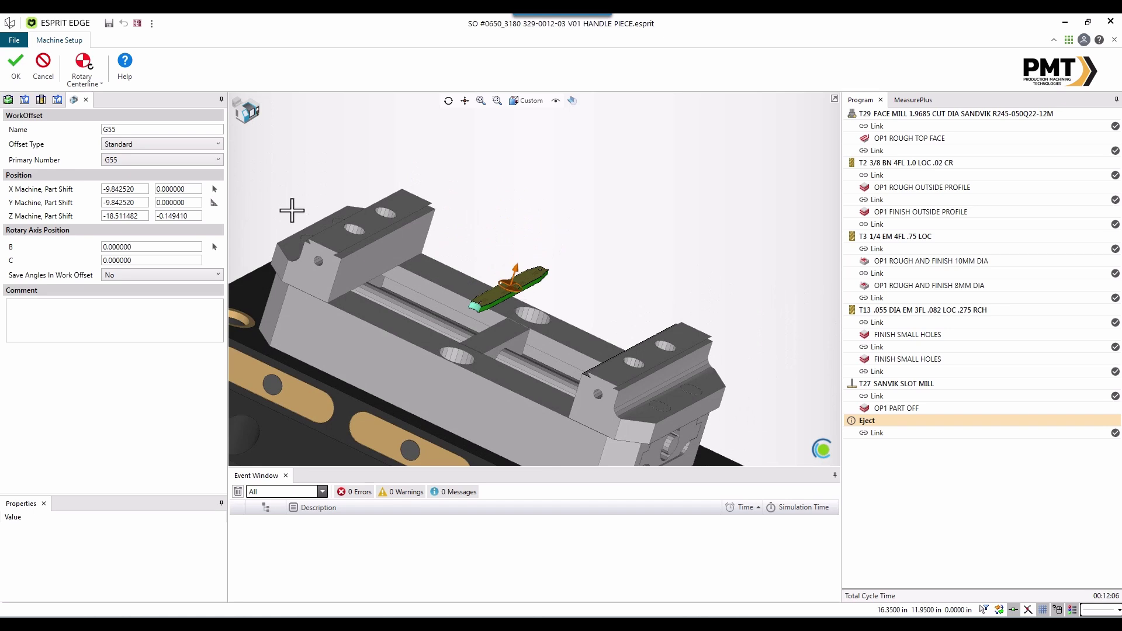
{"action": "left_click", "coordinate": [10, 72]}
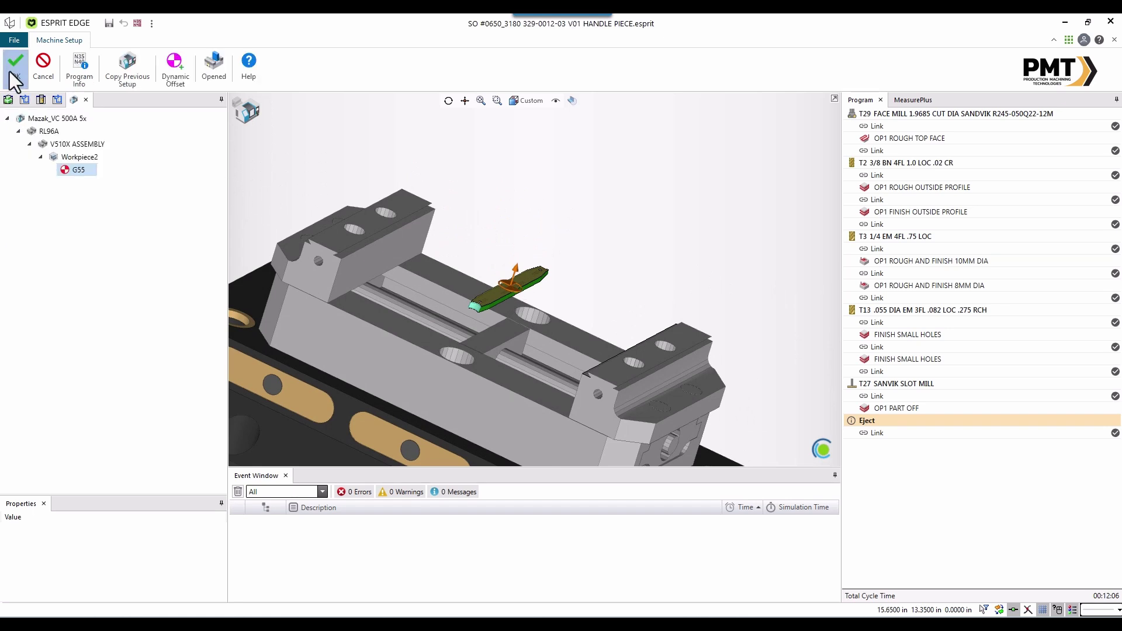
{"action": "left_click", "coordinate": [9, 71]}
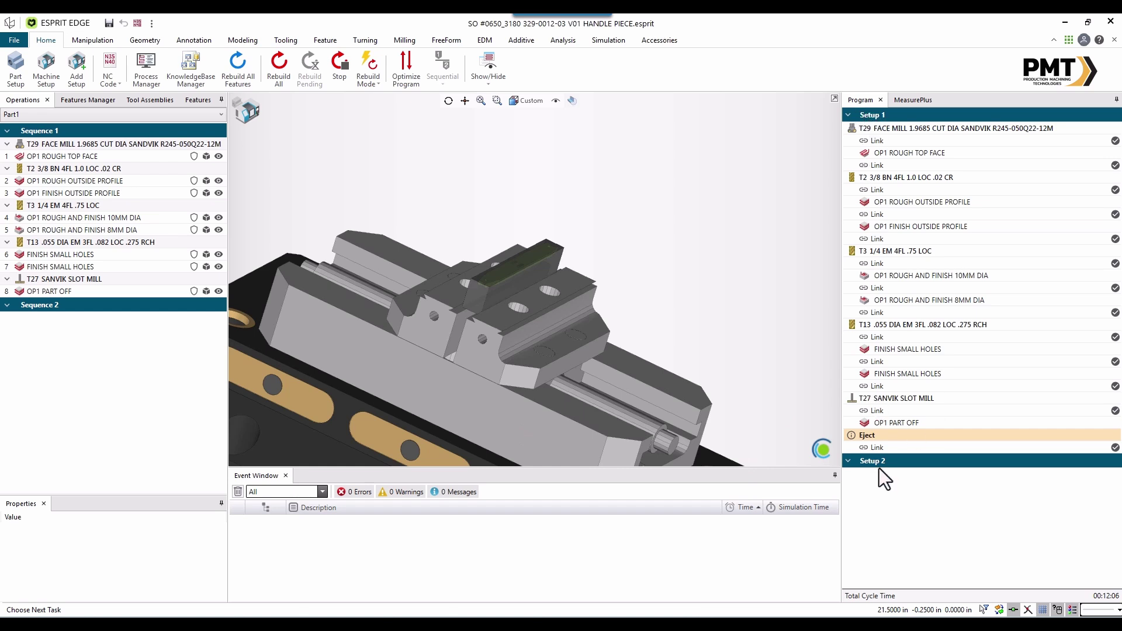
- Switch from the machine view to the part view and orient the part with its engraved face up
{"action": "middle_click_drag", "start_coordinate": [510, 320], "coordinate": [513, 290]}
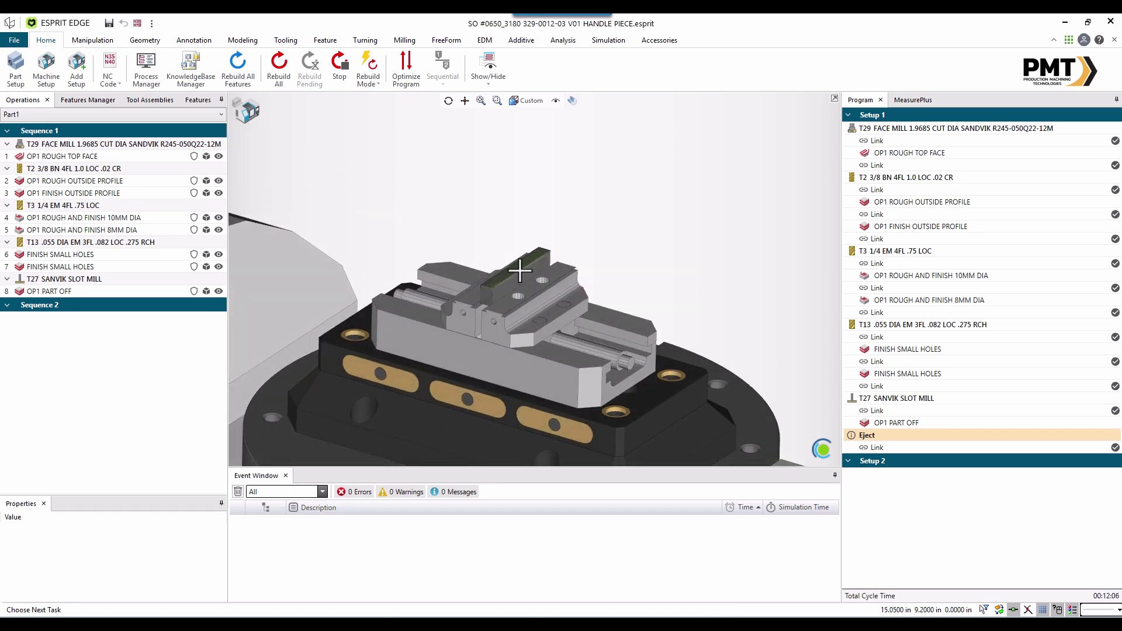
{"action": "scroll", "coordinate": [519, 270], "scroll_direction": "up", "scroll_amount": 2}
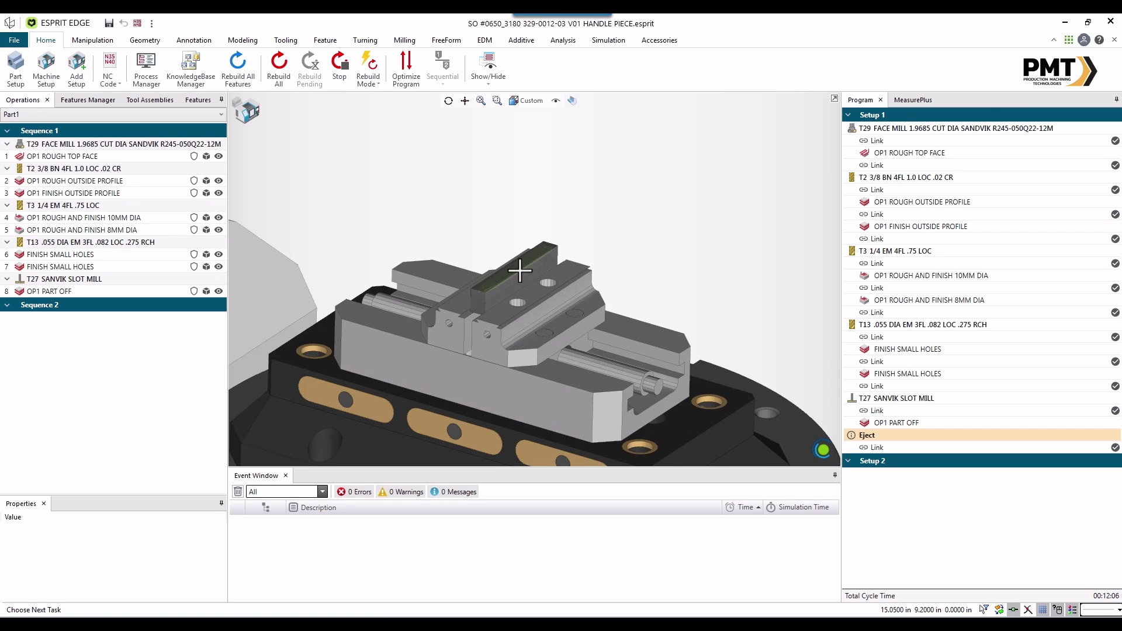
{"action": "left_click", "coordinate": [249, 116]}
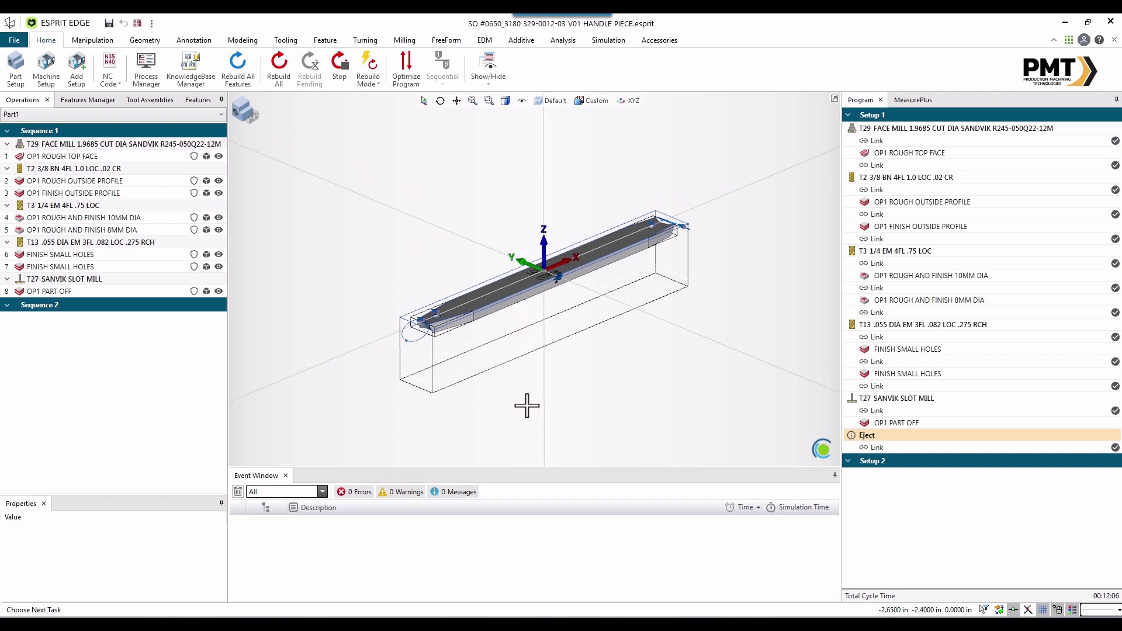
{"action": "middle_click_drag", "start_coordinate": [563, 401], "coordinate": [606, 326]}
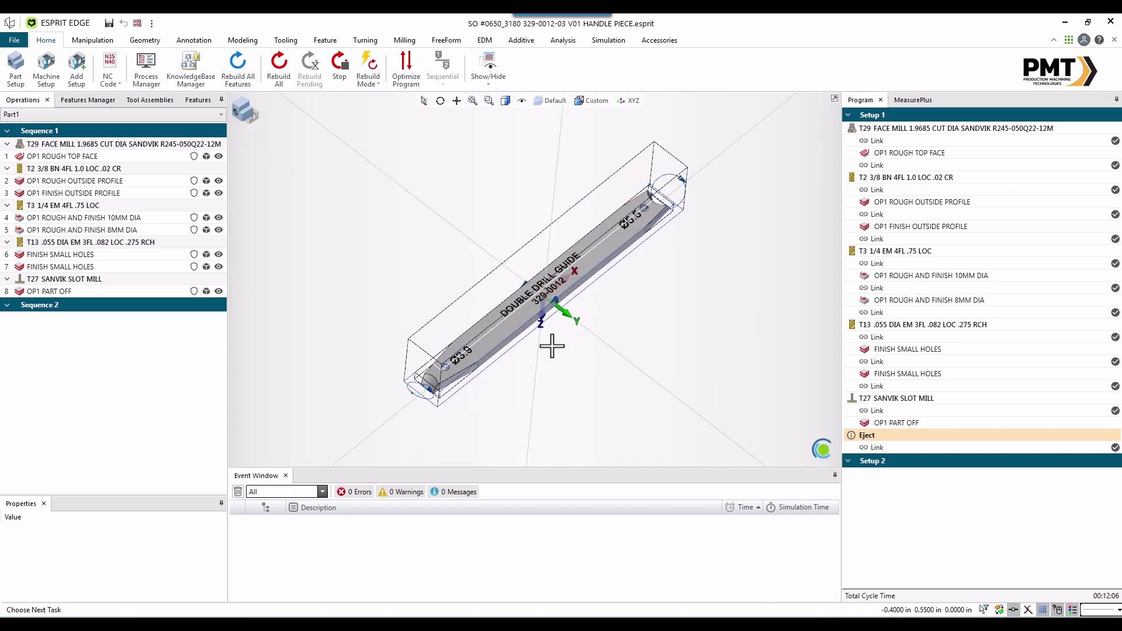
{"action": "scroll", "coordinate": [513, 361], "scroll_direction": "up", "scroll_amount": 2}
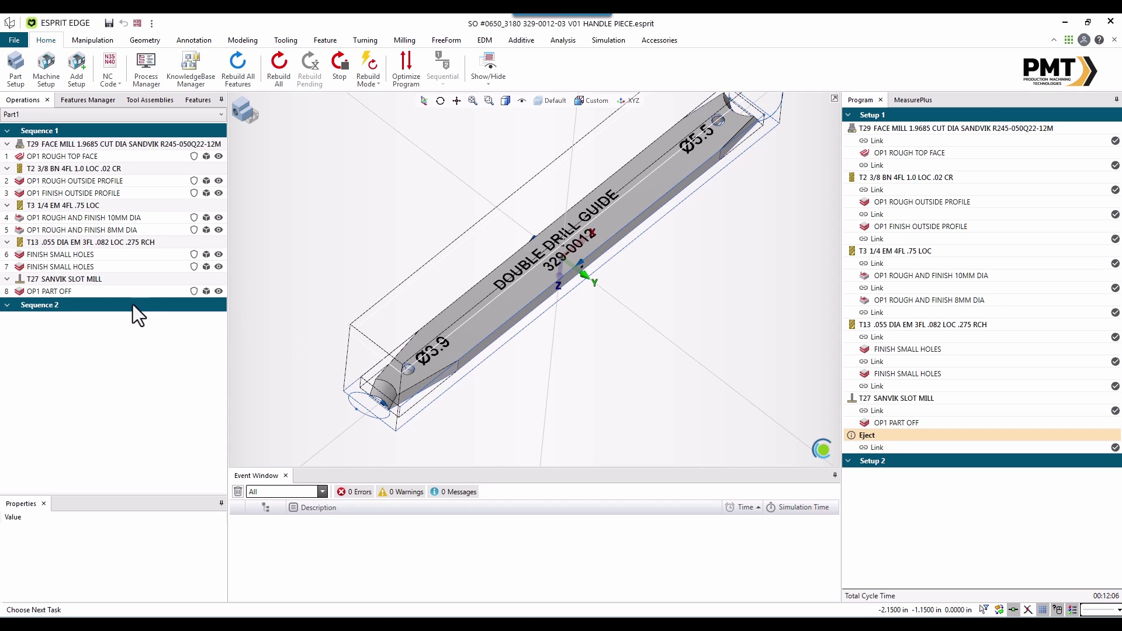
- Create the Facing operation OP2 FINISH TOP FACE on the engraved face with the 1.9685 face mill and display its toolpath
{"action": "left_click", "coordinate": [486, 324]}
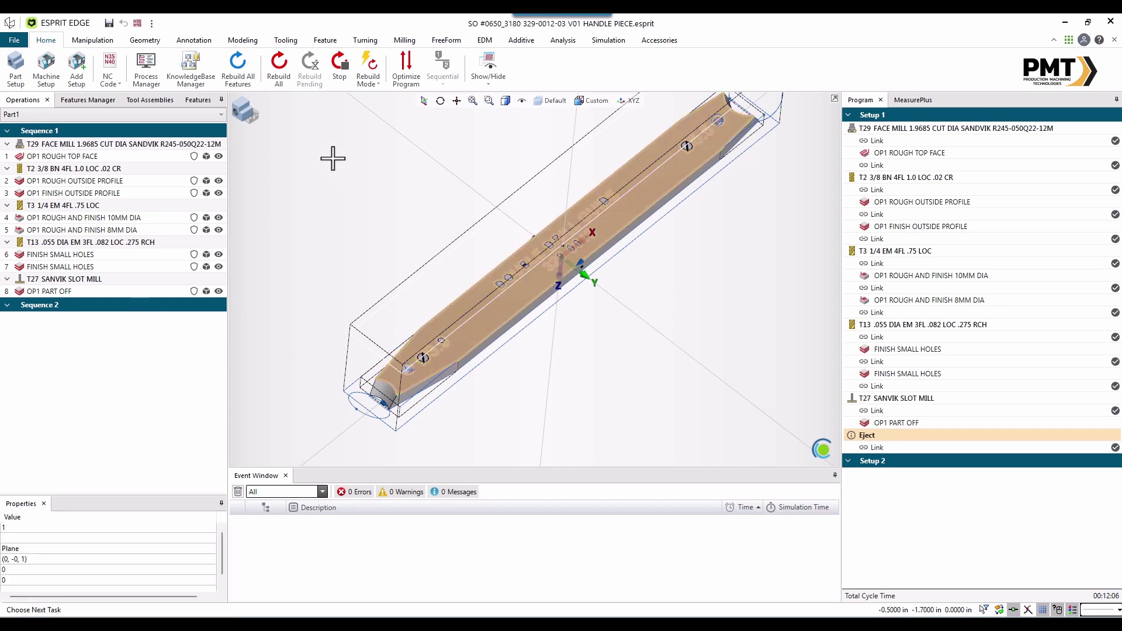
{"action": "left_click", "coordinate": [404, 41]}
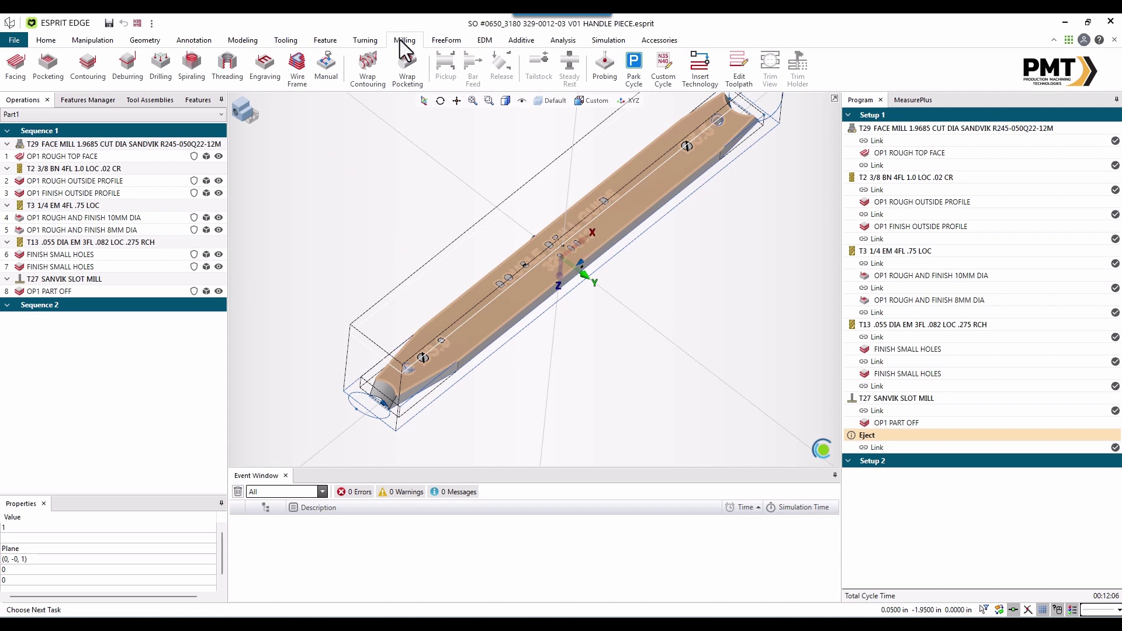
{"action": "left_click", "coordinate": [16, 64]}
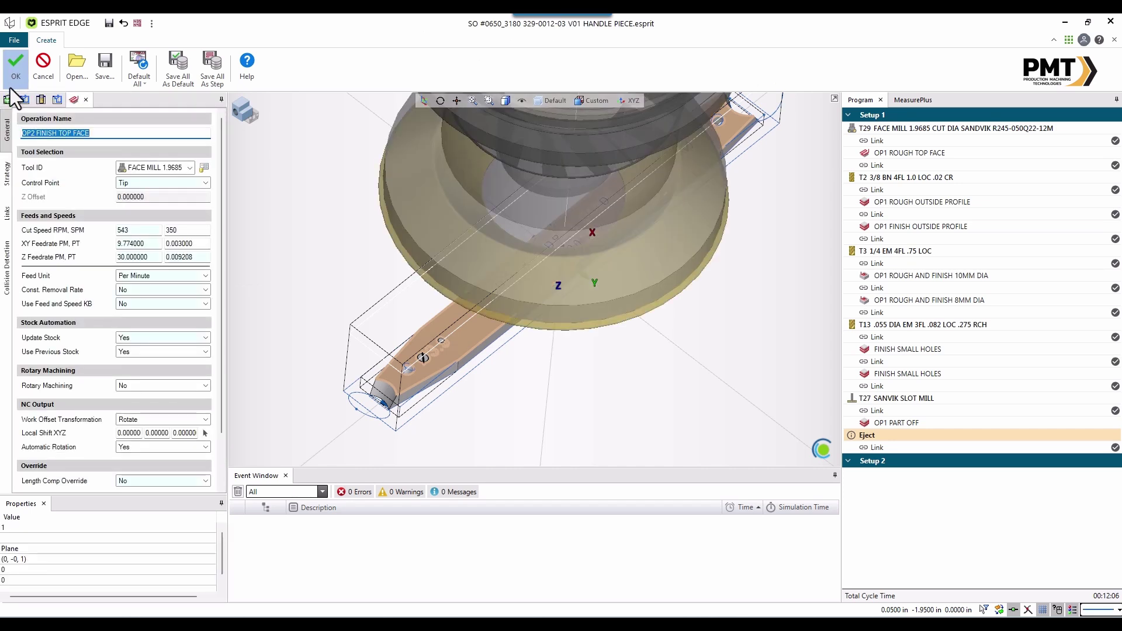
{"action": "scroll", "coordinate": [342, 341], "scroll_direction": "down", "scroll_amount": 2}
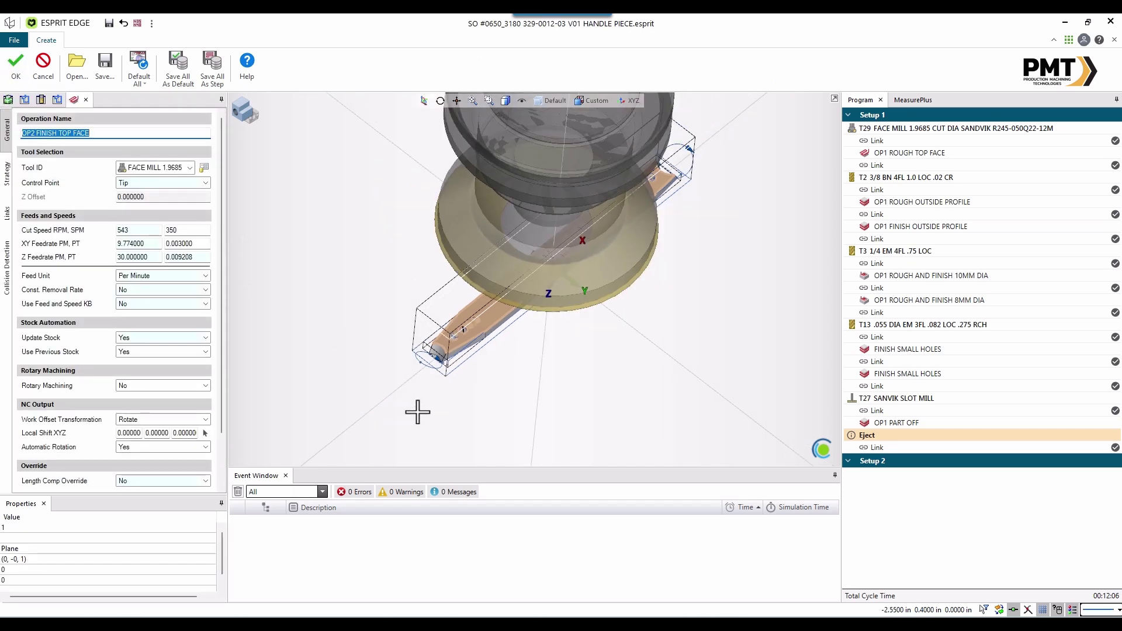
{"action": "middle_click_drag", "start_coordinate": [419, 412], "coordinate": [420, 396]}
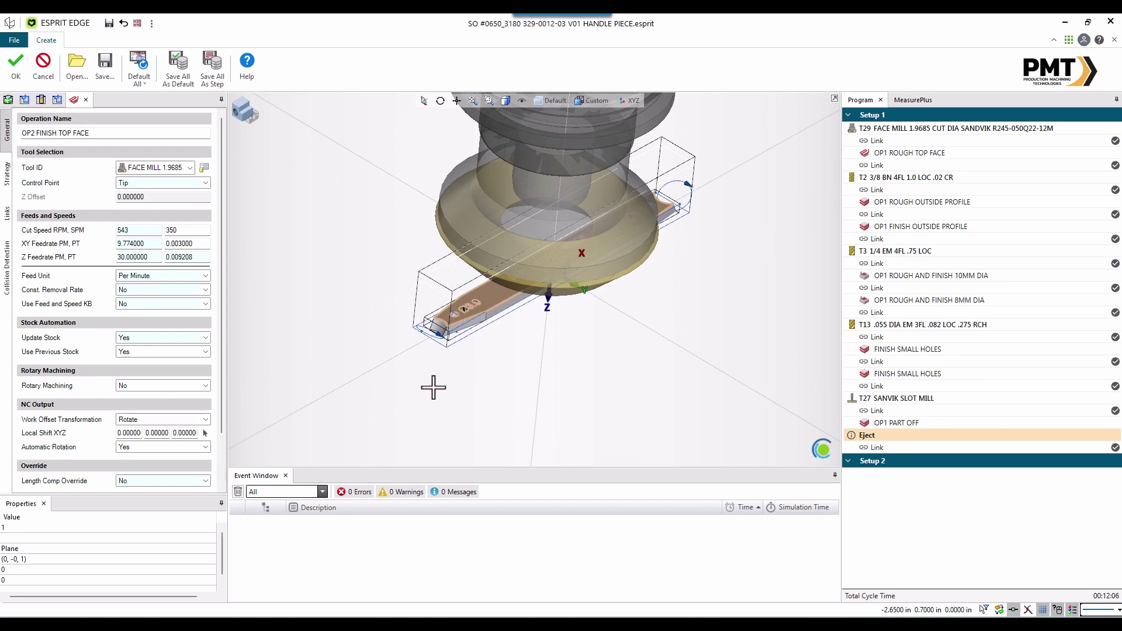
{"action": "left_click_drag", "start_coordinate": [222, 270], "coordinate": [216, 329]}
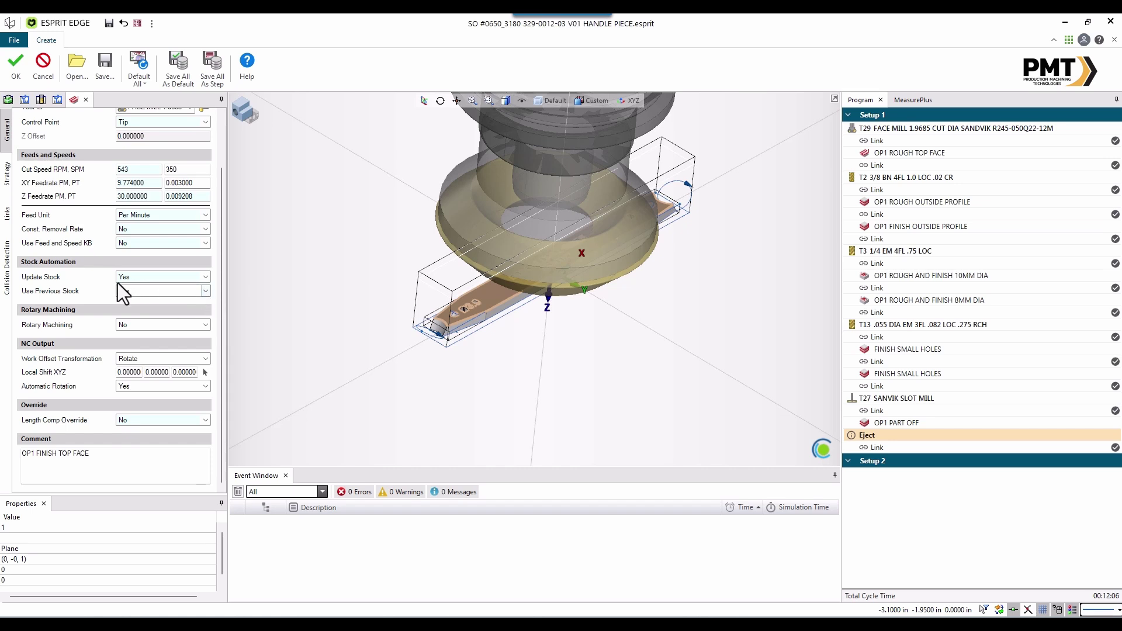
{"action": "left_click", "coordinate": [7, 173]}
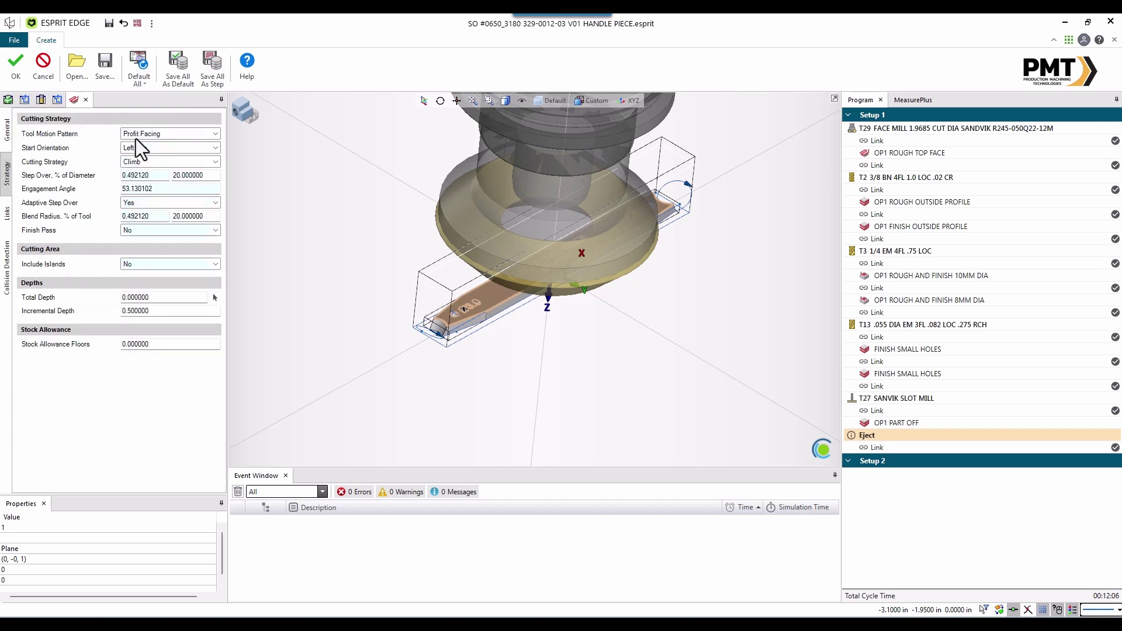
{"action": "left_click", "coordinate": [7, 218]}
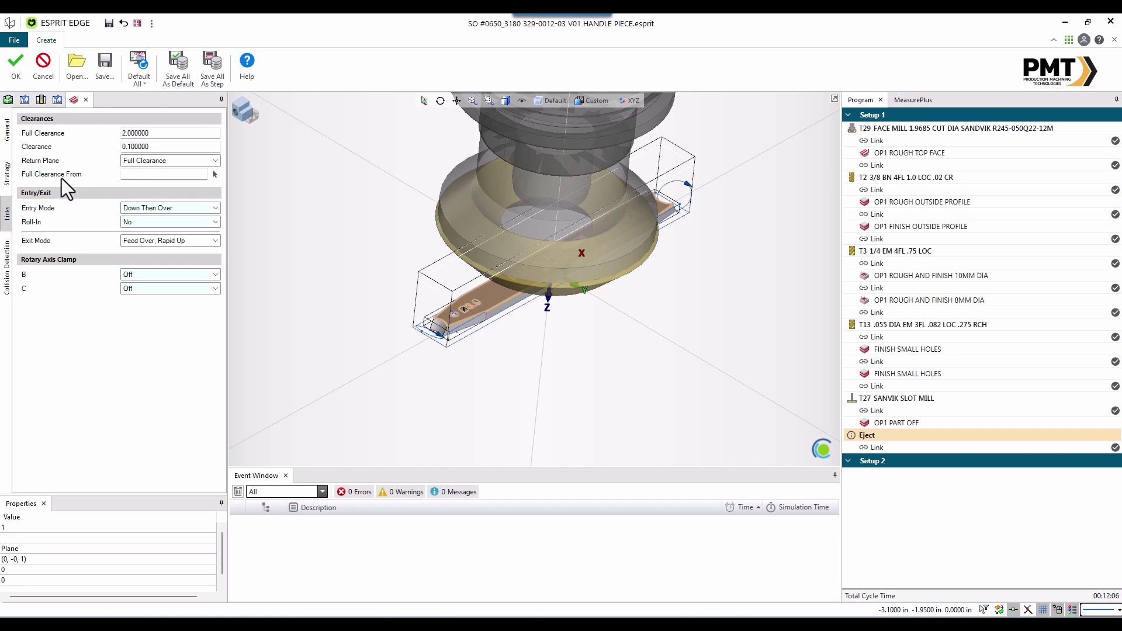
{"action": "left_click", "coordinate": [21, 68]}
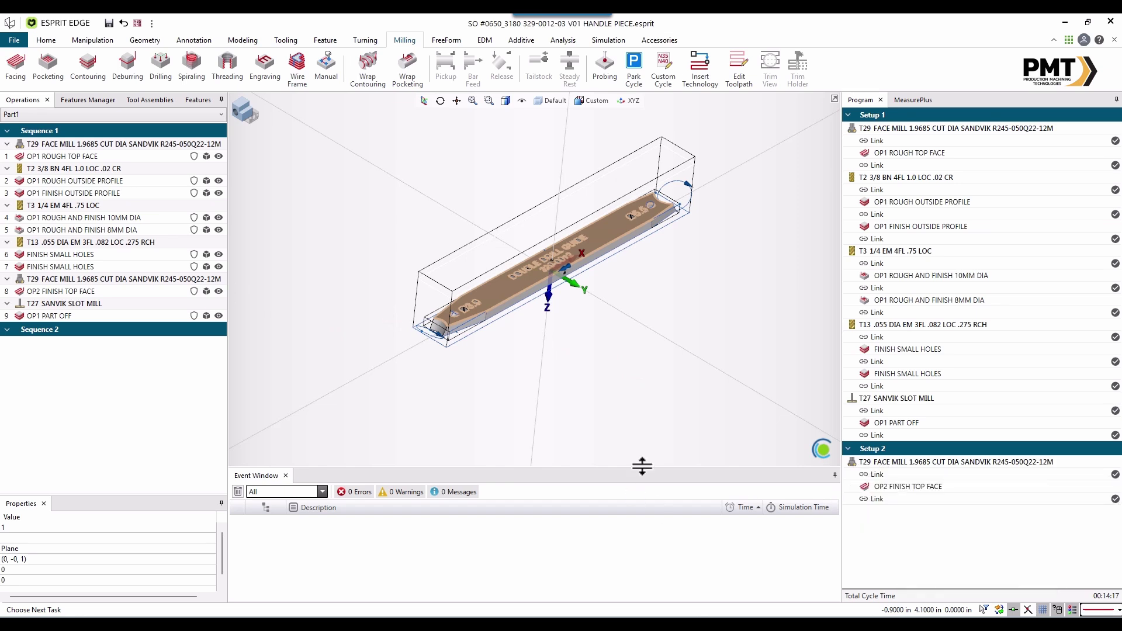
{"action": "left_click", "coordinate": [74, 290]}
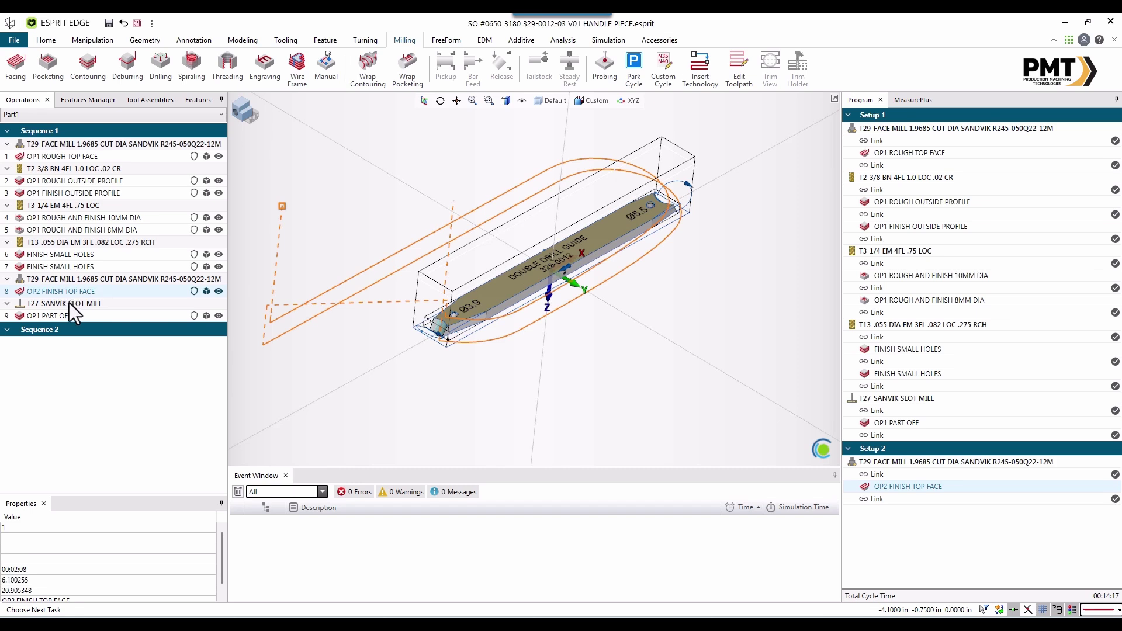
- Move the OP2 FINISH TOP FACE operation out of Sequence 1 into Sequence 2
{"action": "left_click_drag", "start_coordinate": [58, 292], "coordinate": [64, 338]}
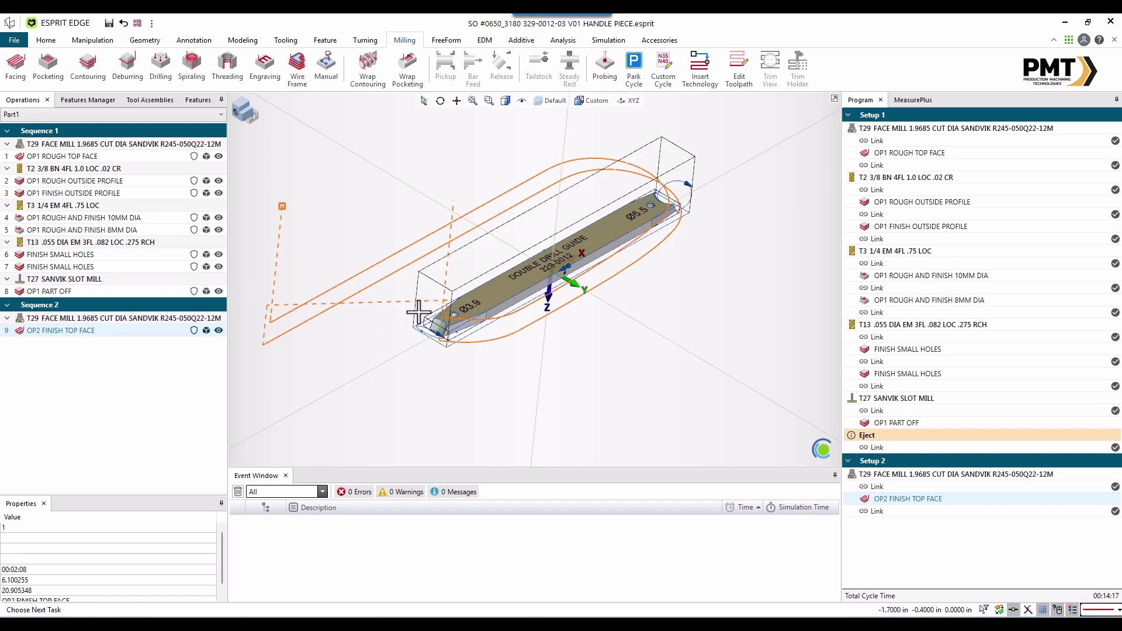
{"action": "scroll", "coordinate": [580, 326], "scroll_direction": "down", "scroll_amount": 1}
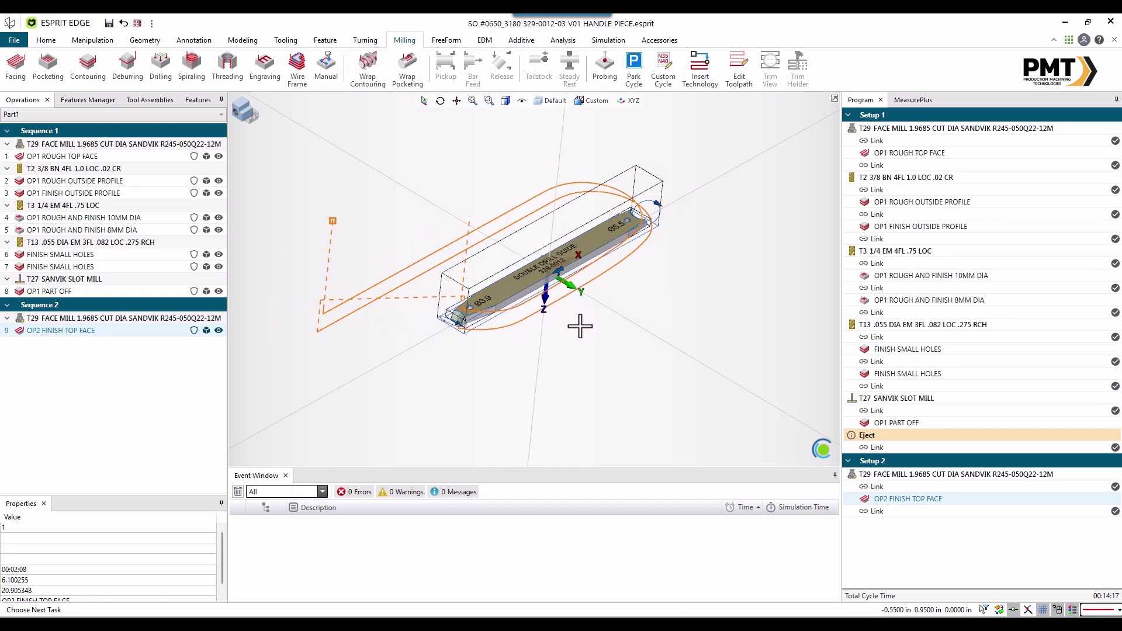
{"action": "scroll", "coordinate": [536, 205], "scroll_direction": "up", "scroll_amount": 1}
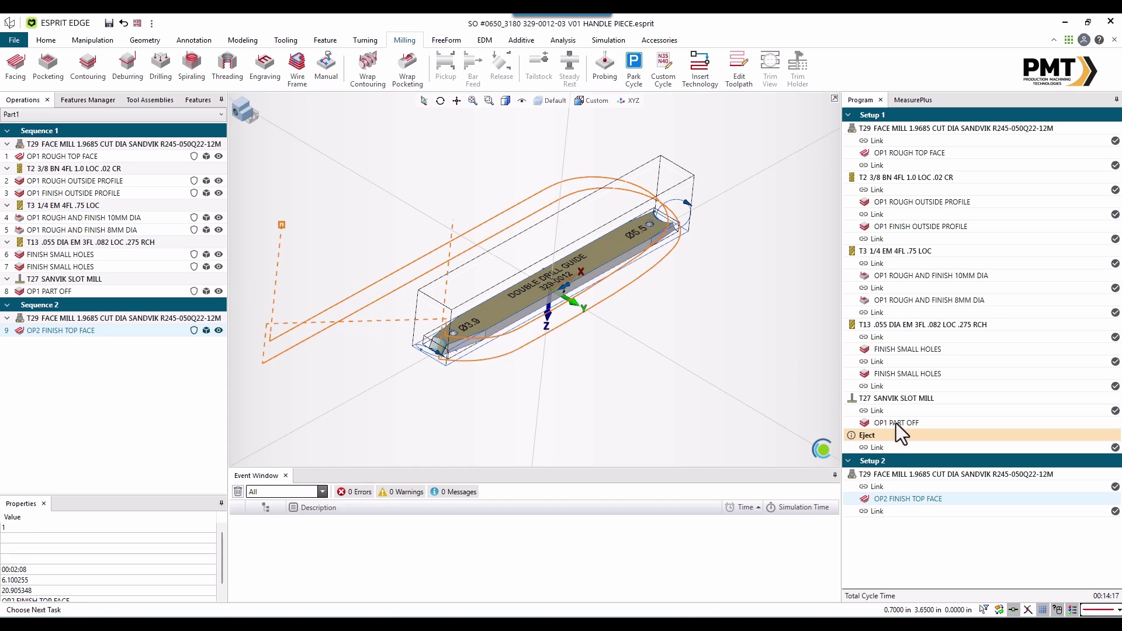
- Start the machine simulation at the OP1 PART OFF operation and play the cut with a closer view of the vise
{"action": "mouse_move", "coordinate": [896, 424]}
{"action": "left_click", "coordinate": [931, 426]}
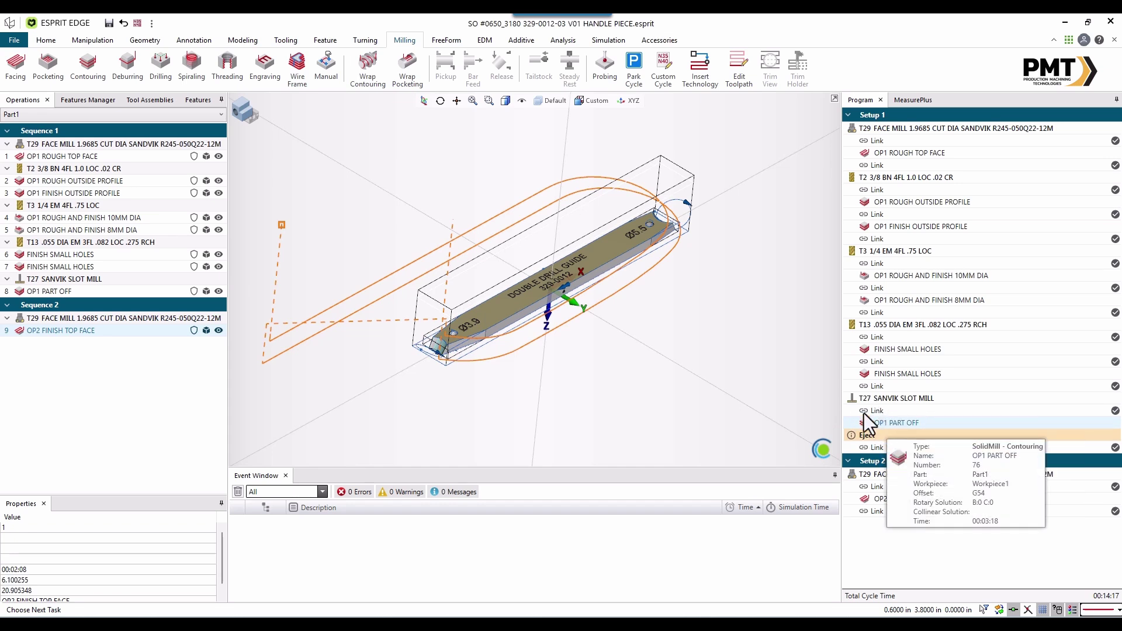
{"action": "left_click", "coordinate": [611, 43]}
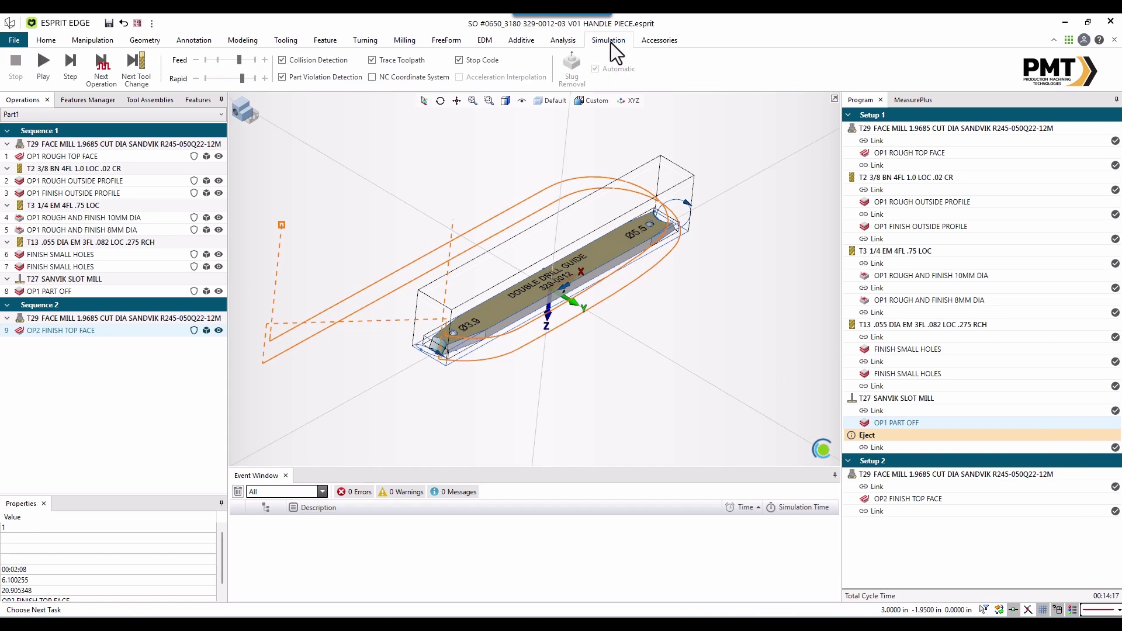
{"action": "left_click", "coordinate": [65, 73]}
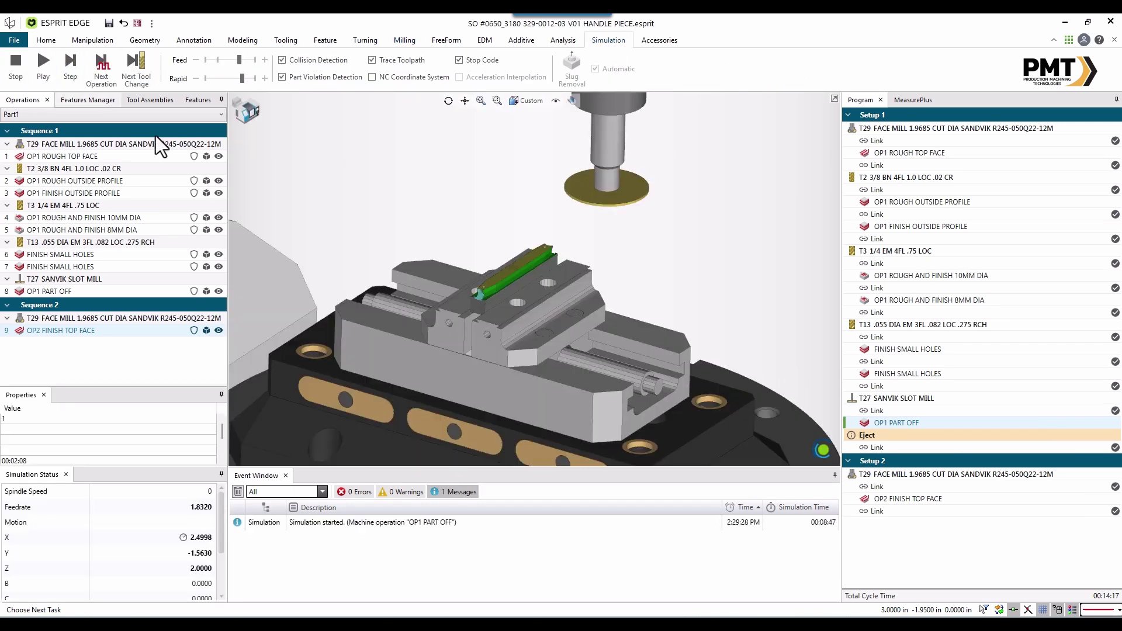
{"action": "scroll", "coordinate": [511, 318], "scroll_direction": "down", "scroll_amount": 2}
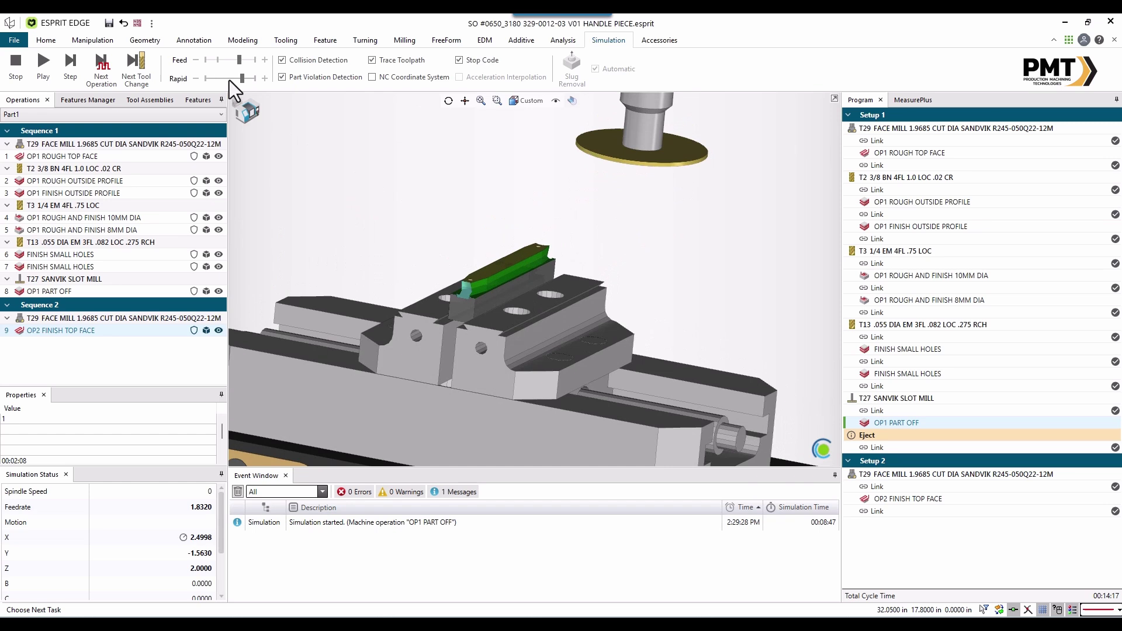
{"action": "left_click", "coordinate": [46, 69]}
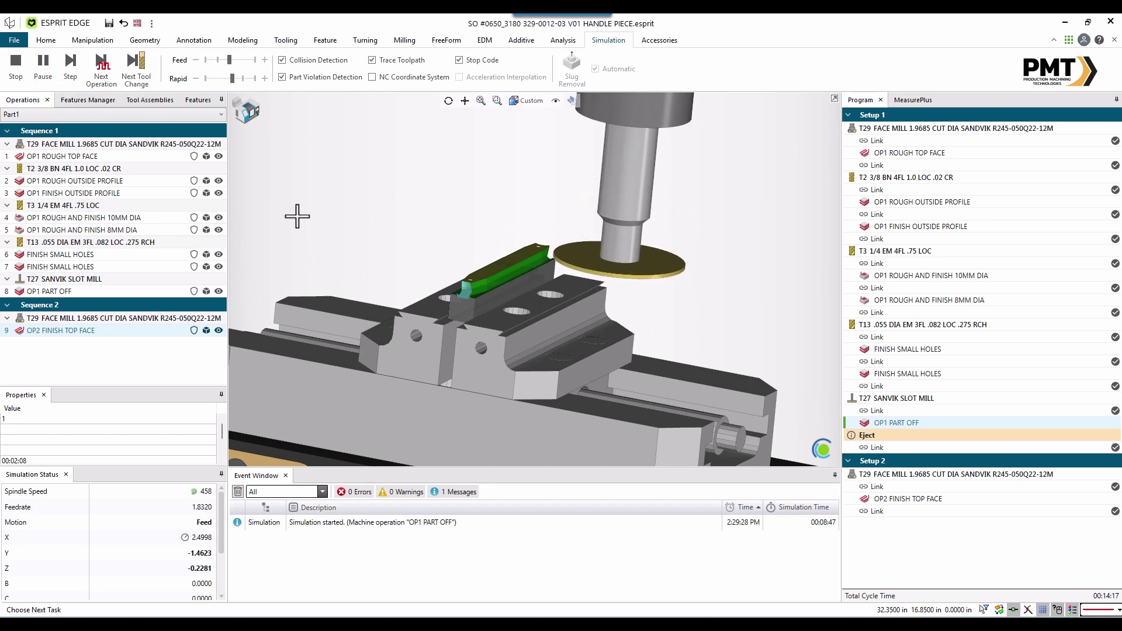